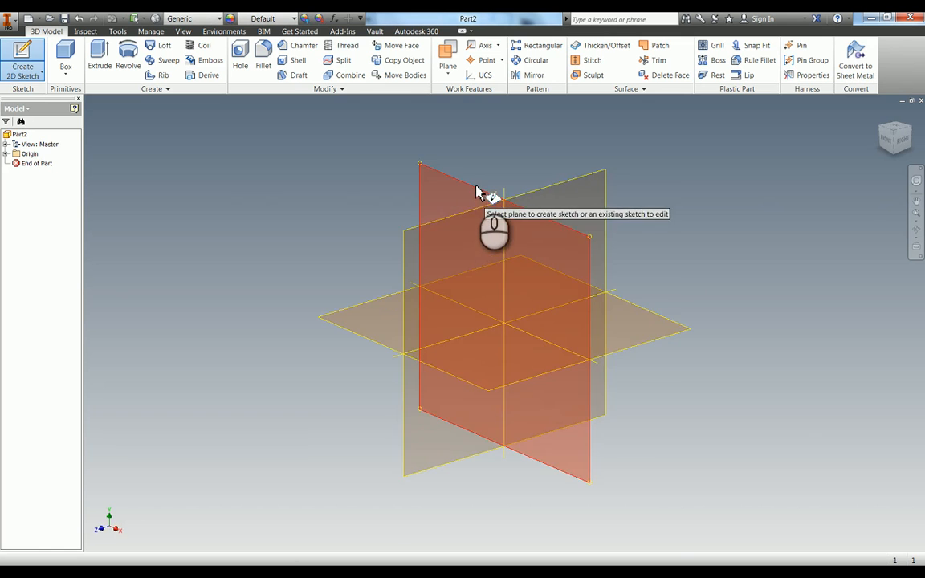
Sketch a closed profile about 29 mm wide on the front plane, with a base, two short vertical sides, two slanted sides and a tangent top arc.
left_click(478, 191)
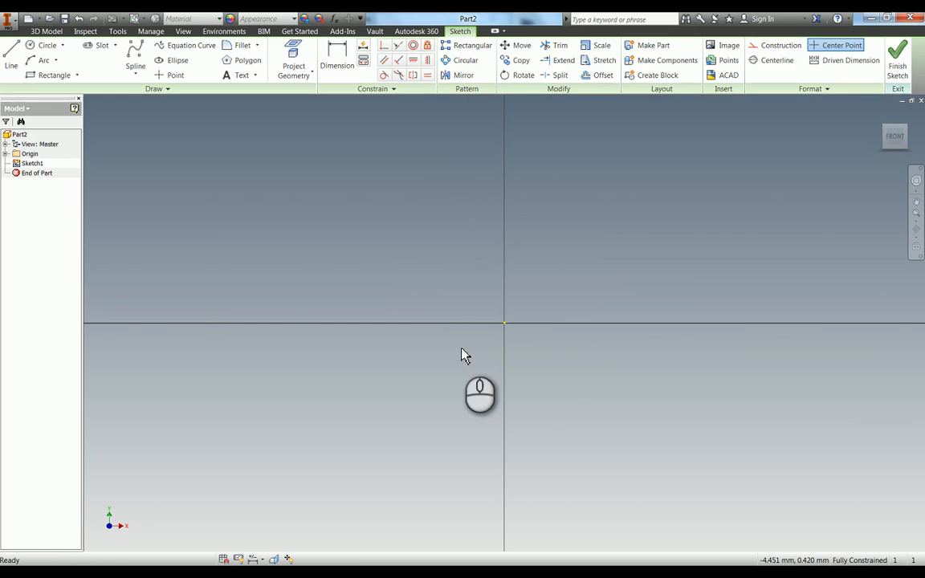
key("F3")
mouse_move(460, 347)
left_mouse_down()
mouse_move(463, 325)
mouse_move(452, 374)
left_mouse_up()
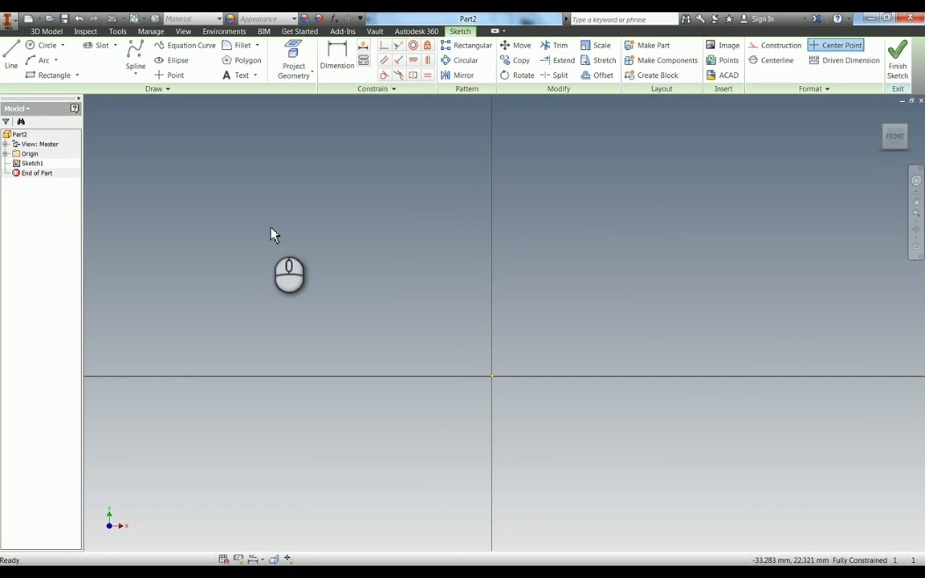
left_click(12, 57)
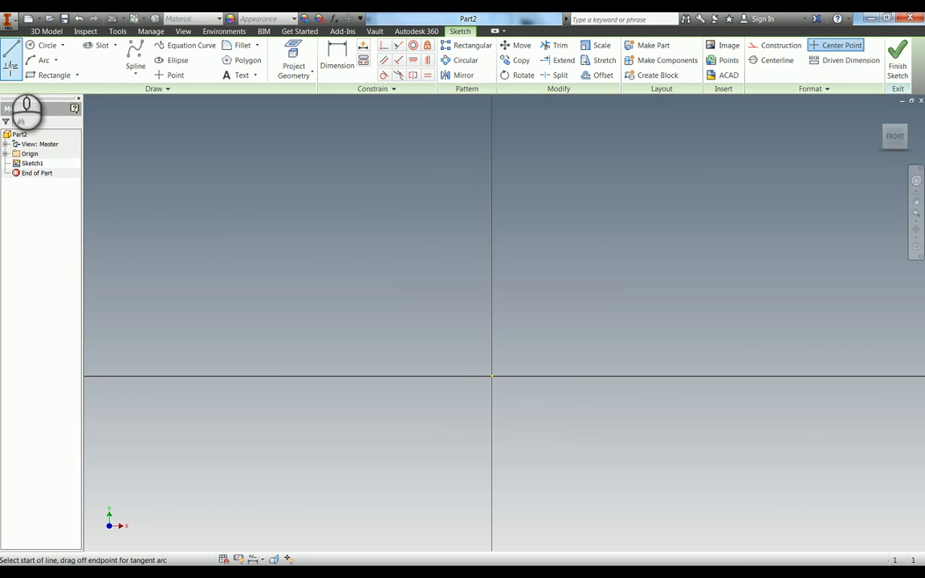
left_click(524, 345)
left_click(718, 346)
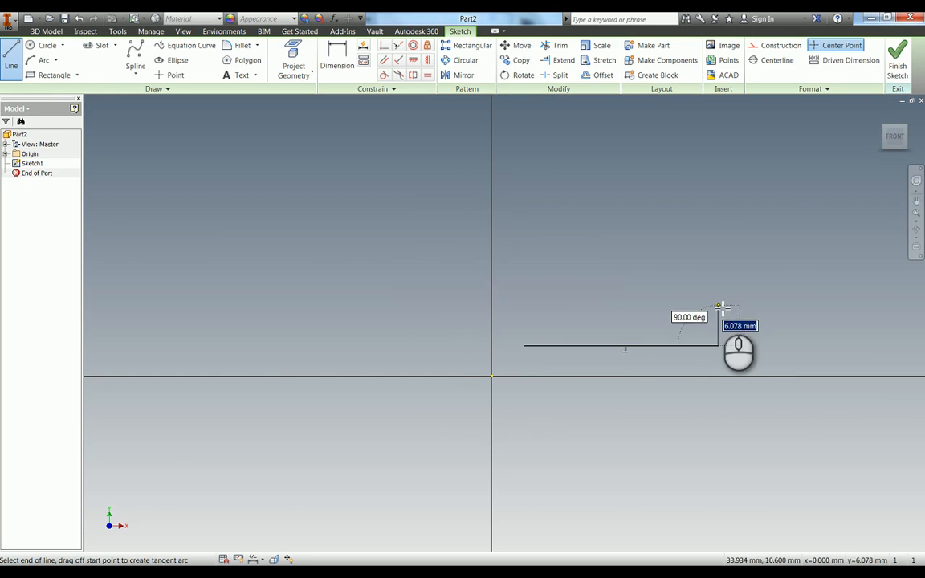
left_click(718, 309)
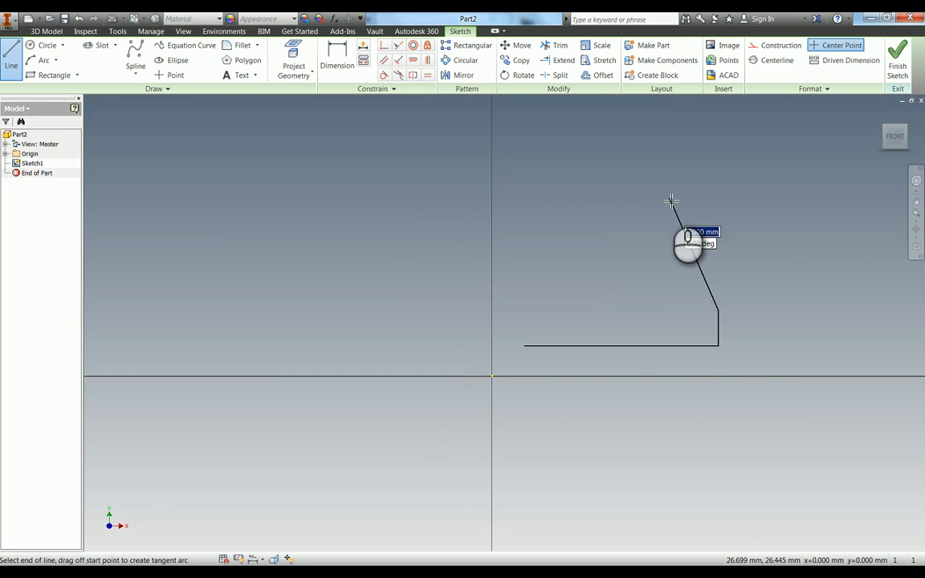
left_click(671, 196)
left_click_drag(671, 195, 569, 199)
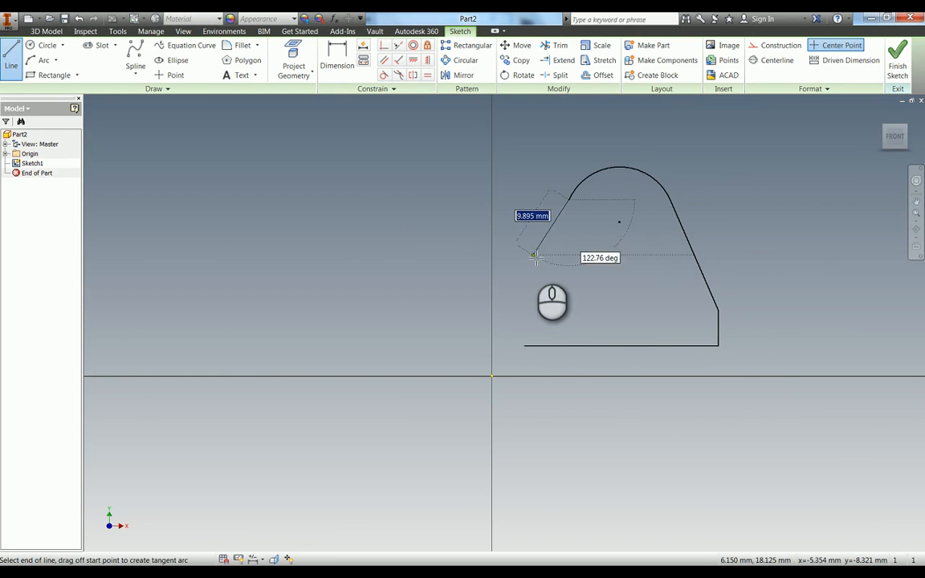
left_click(526, 303)
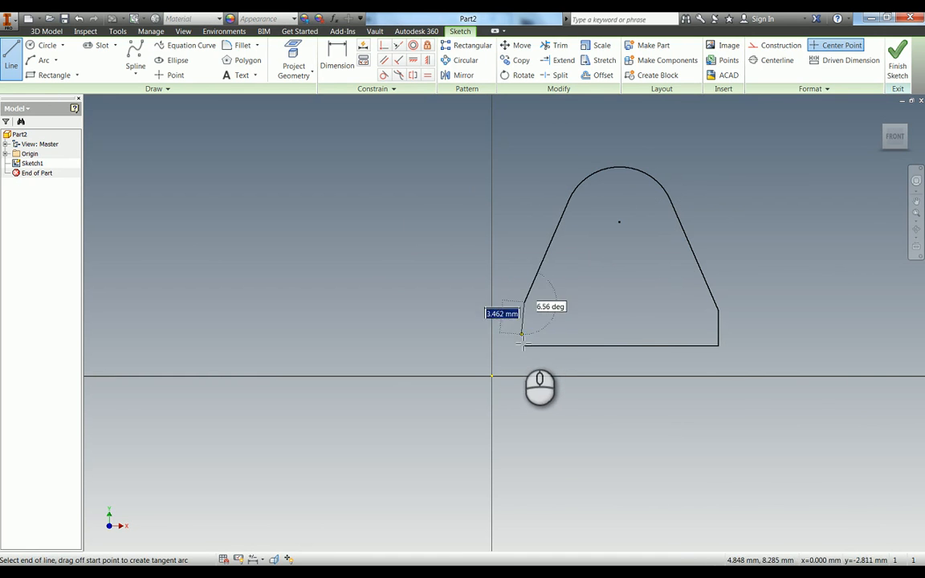
left_click(524, 345)
Apply an Equal constraint to the two short vertical sides of the profile.
key("equal")
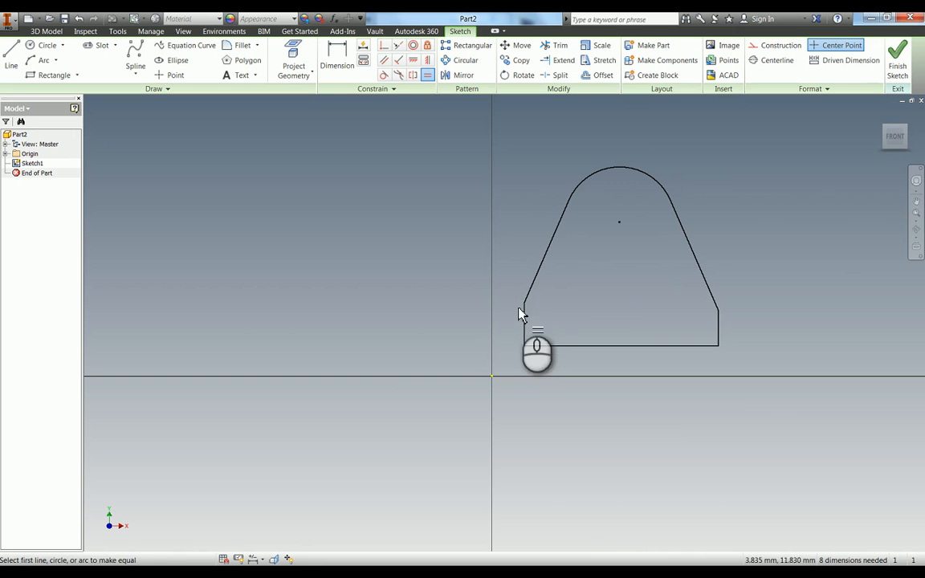
left_click(526, 321)
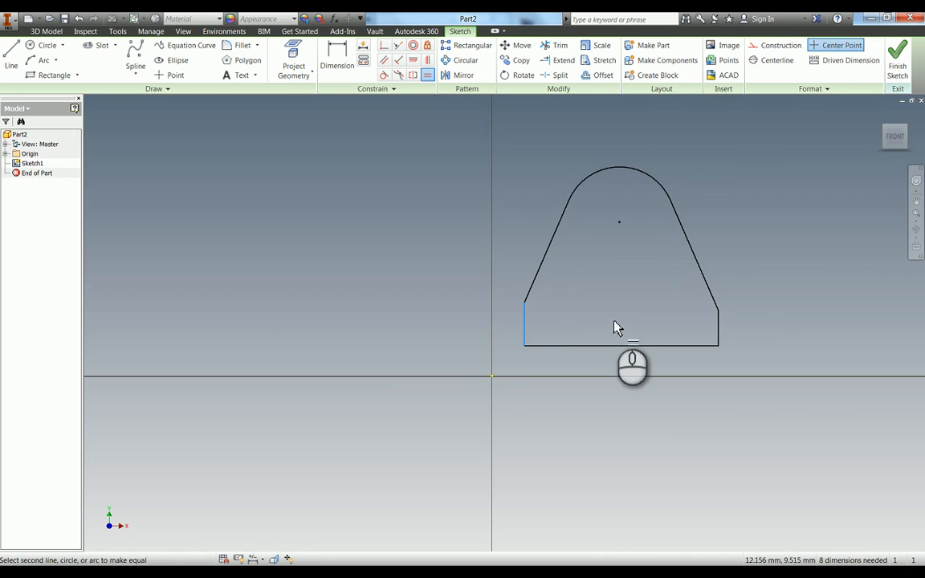
left_click(718, 339)
Dimension the profile's short vertical side as 6 mm and its base line as 64 mm.
key("d")
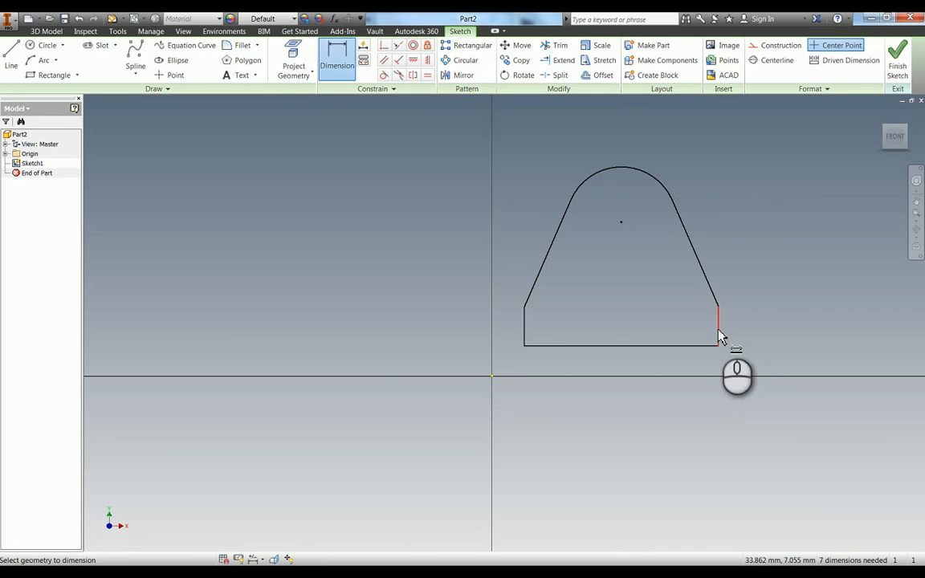
left_click(719, 338)
left_click(746, 341)
key("Return")
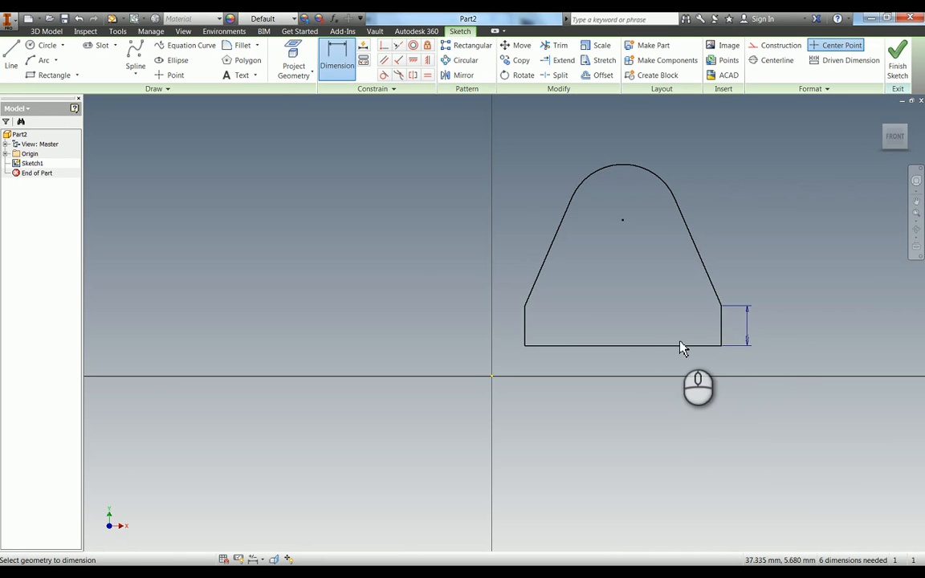
left_click(665, 368)
type("64")
key("Return")
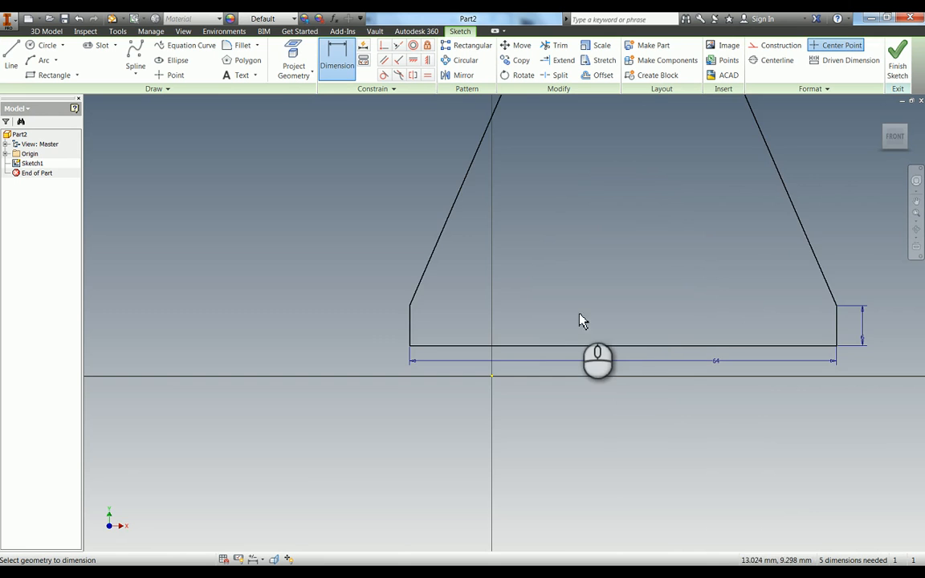
scroll(579, 319, "up", 3)
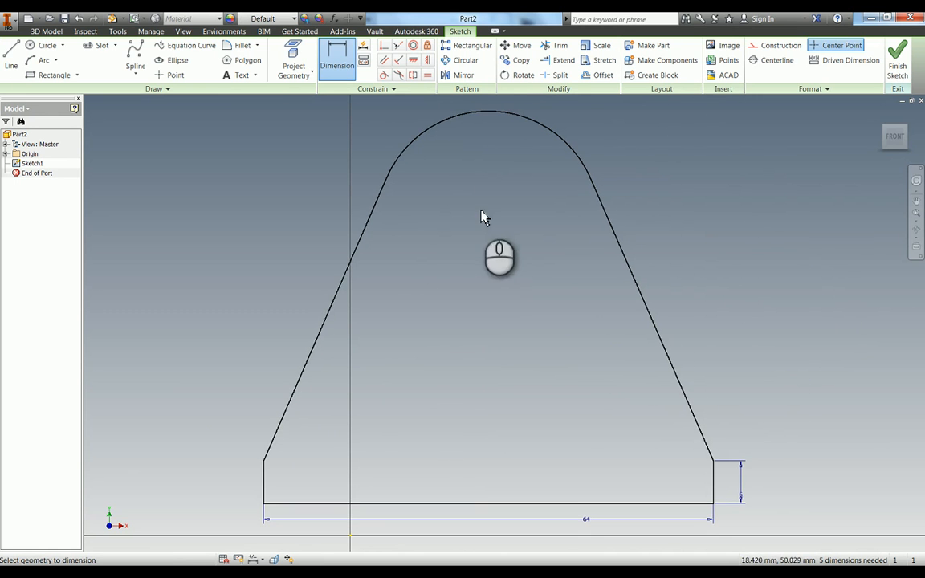
key("Escape")
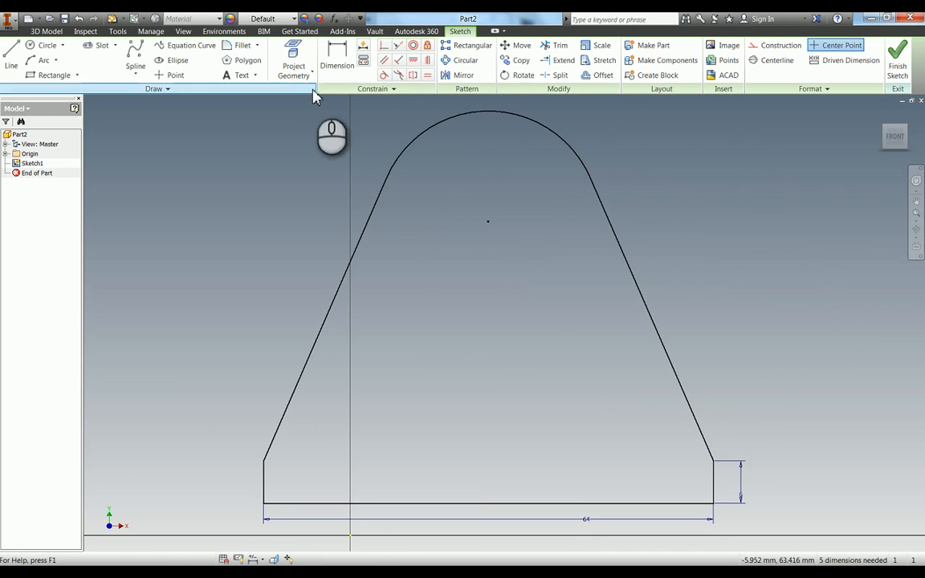
Make the midpoint of the profile's base line coincident with the sketch origin.
left_click(384, 45)
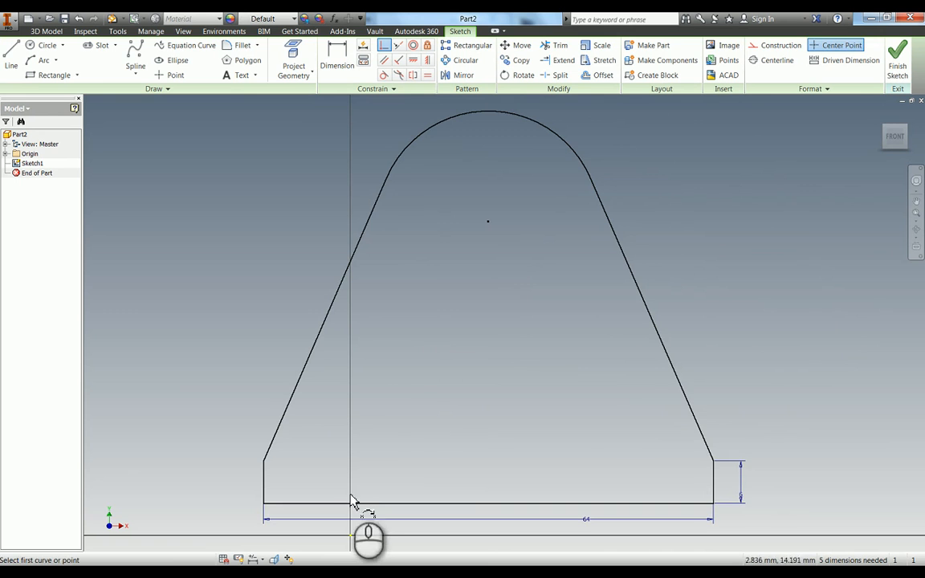
left_click(351, 538)
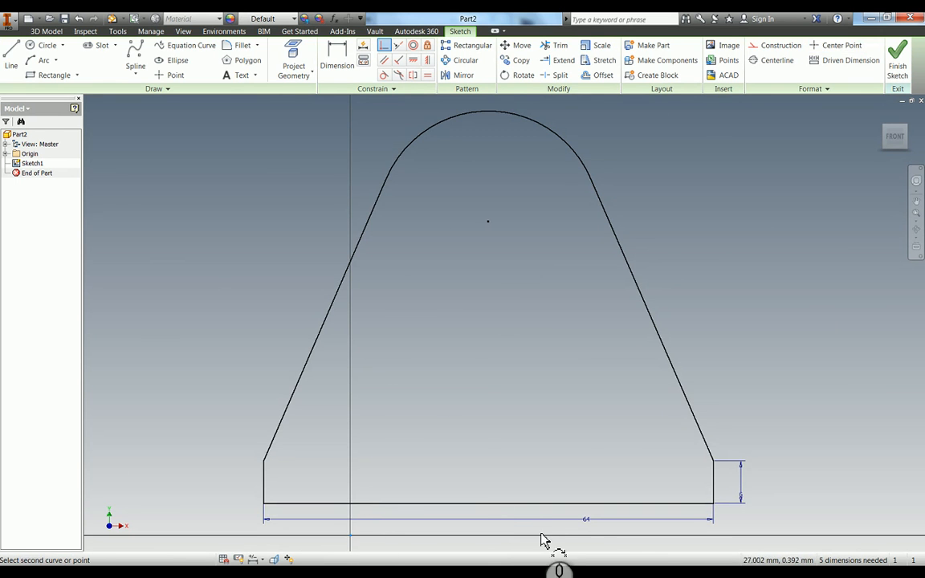
left_click(489, 504)
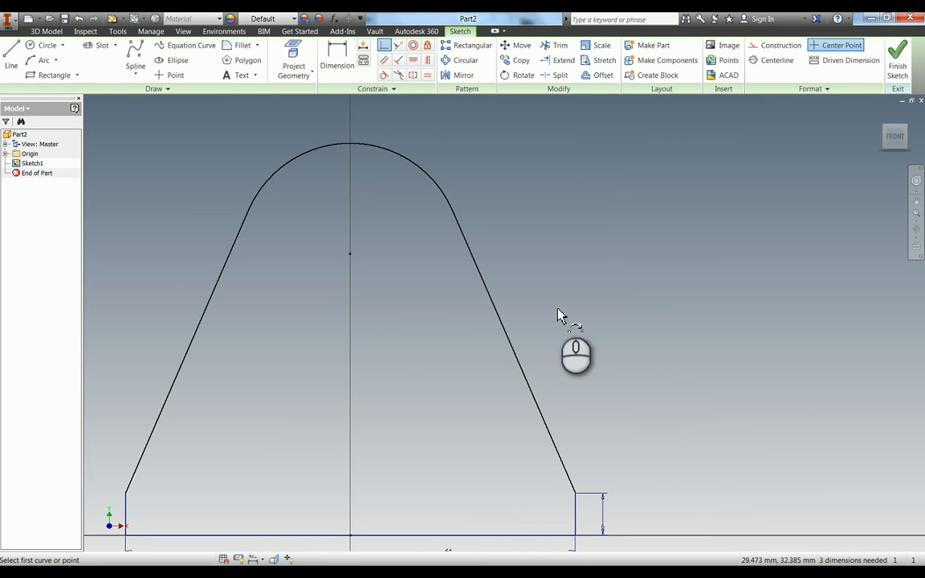
key("d")
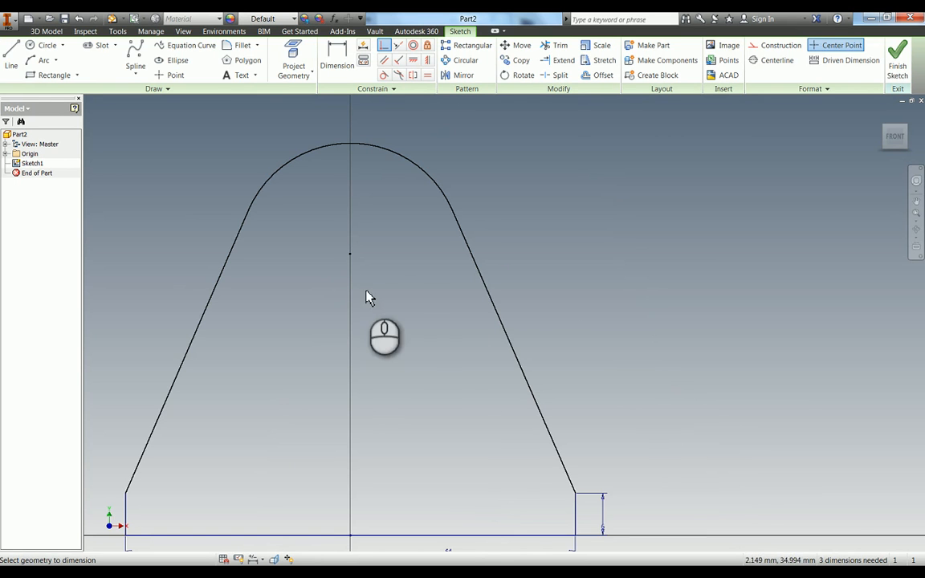
left_click(276, 536)
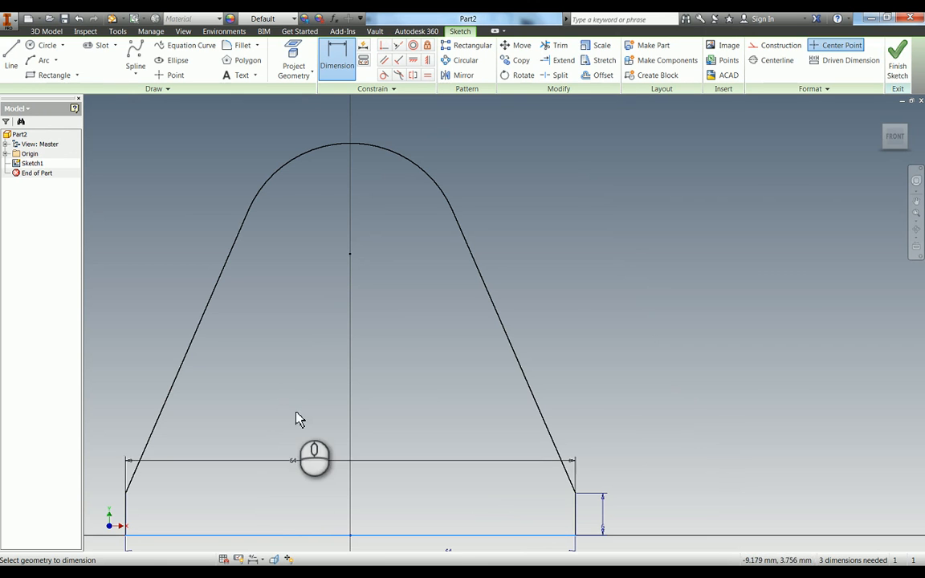
left_click(295, 162)
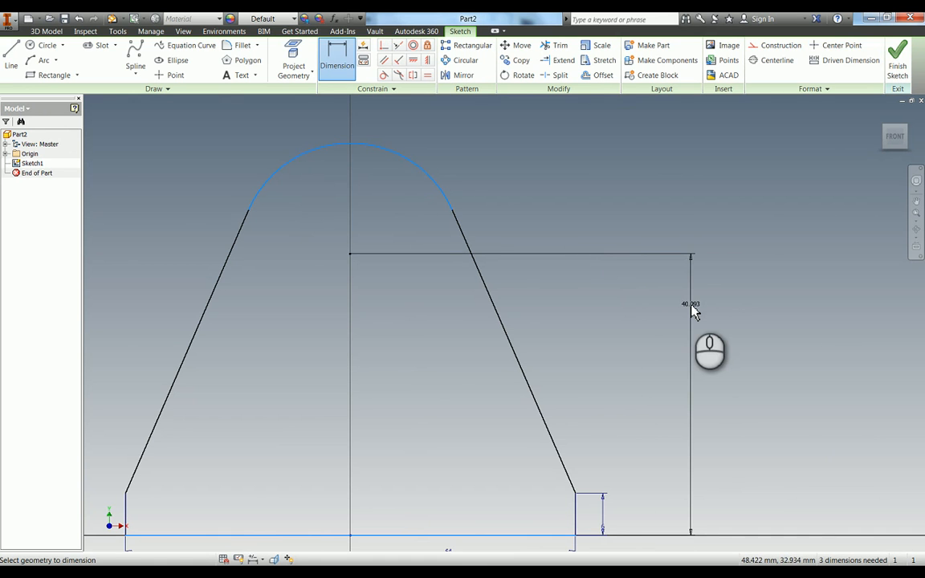
key("Escape")
Dimension the overall height from the base line to the uppermost point of the arc as 70 mm.
left_click(385, 535)
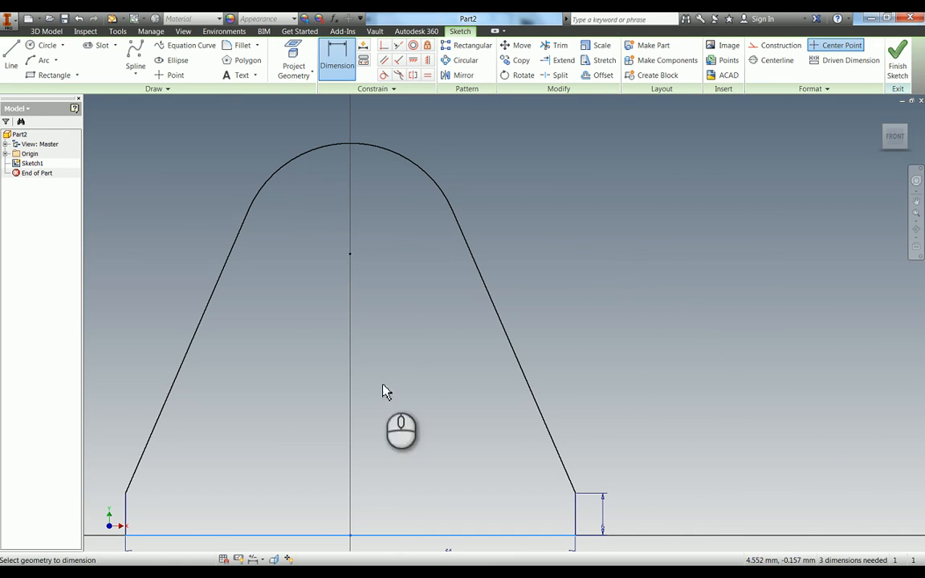
left_click(353, 149)
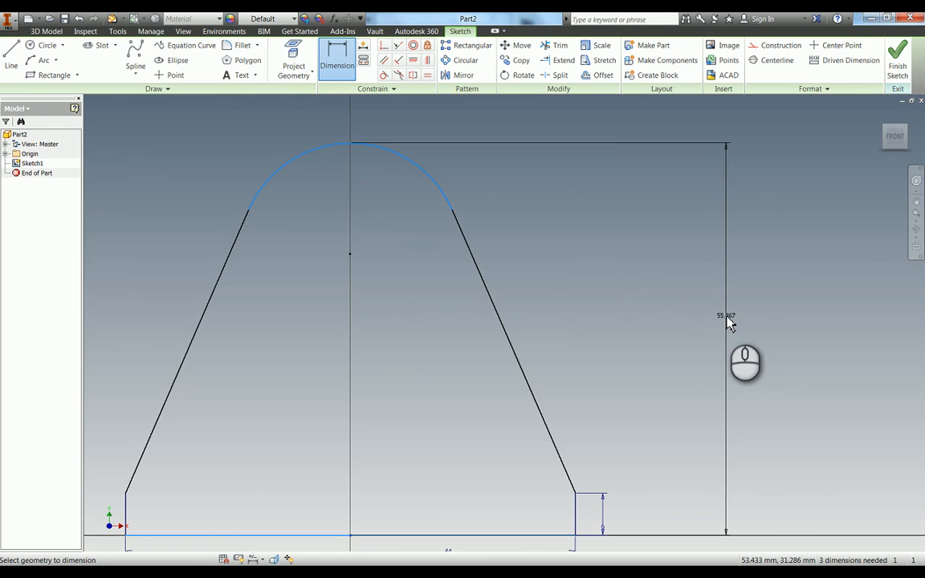
left_click(728, 321)
type("70")
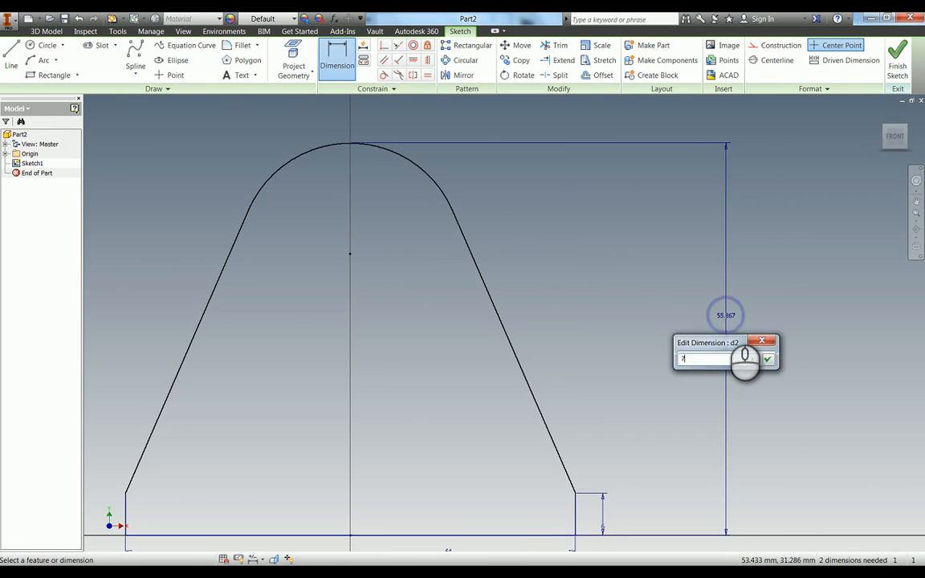
key("Return")
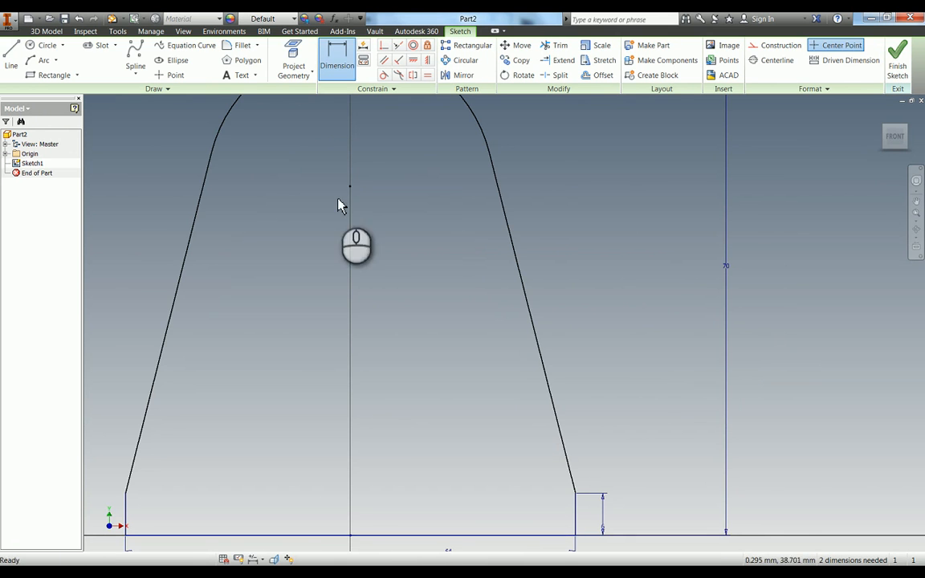
key("Escape")
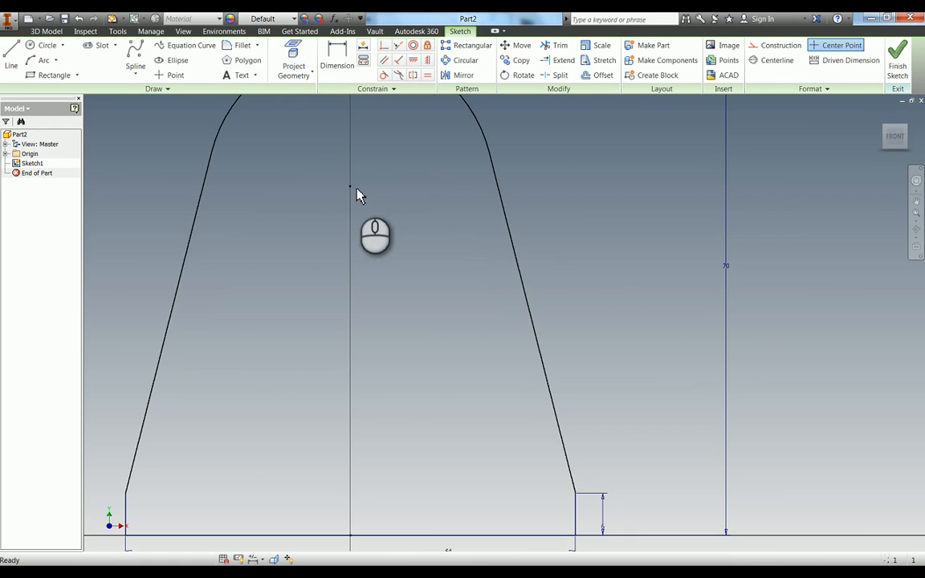
Shift the arc's centre point sideways to test its freedom, and constrain it vertically in line with the origin.
mouse_move(357, 187)
left_mouse_down()
mouse_move(386, 190)
mouse_move(316, 204)
mouse_move(368, 227)
mouse_move(335, 235)
mouse_move(401, 236)
mouse_move(368, 228)
mouse_move(359, 174)
mouse_move(366, 190)
left_mouse_up()
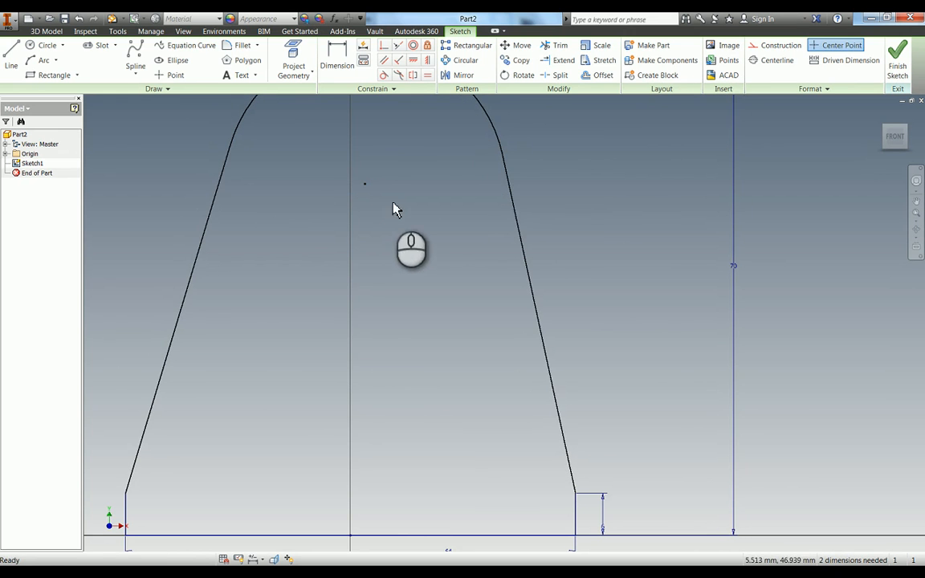
middle_click_drag(415, 104, 415, 104)
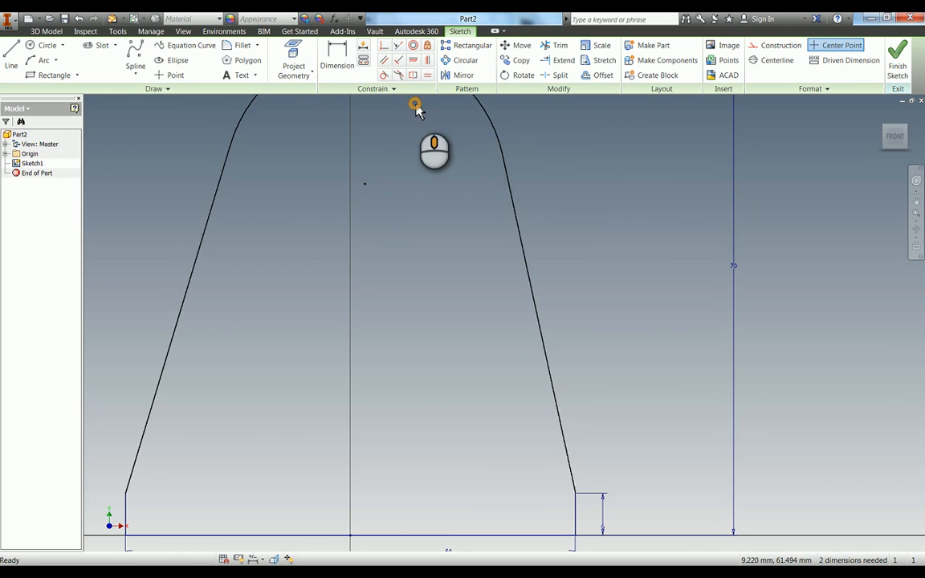
middle_click(415, 104)
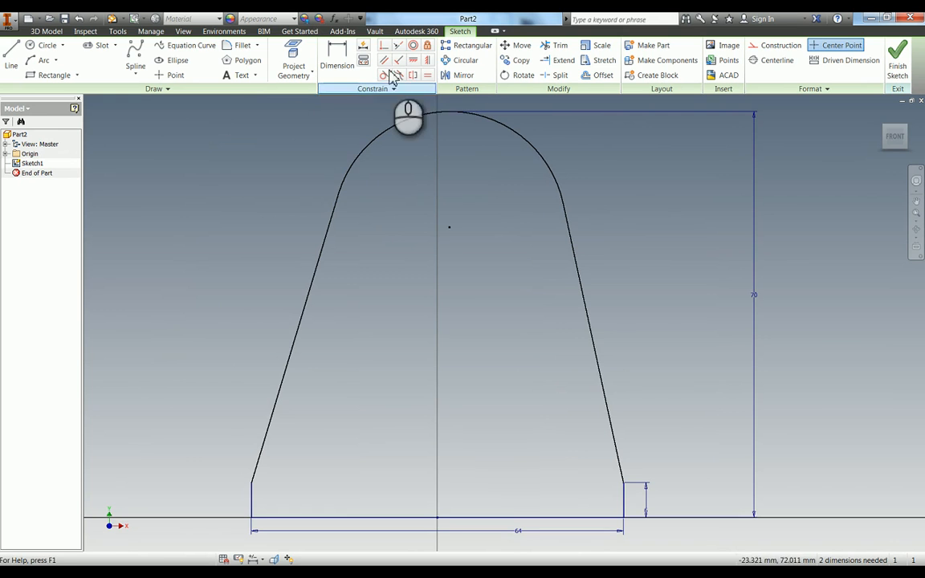
left_click(427, 61)
left_click(448, 227)
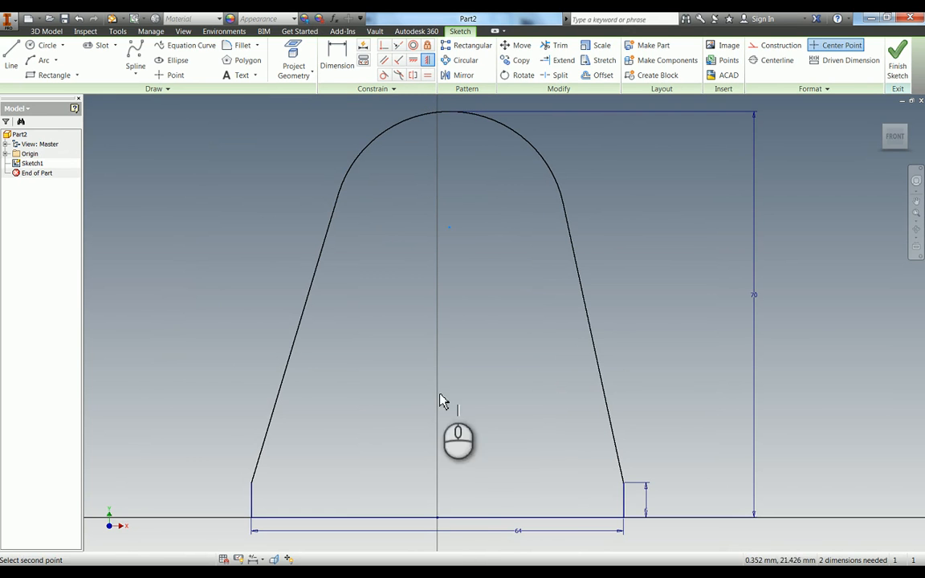
left_click(438, 520)
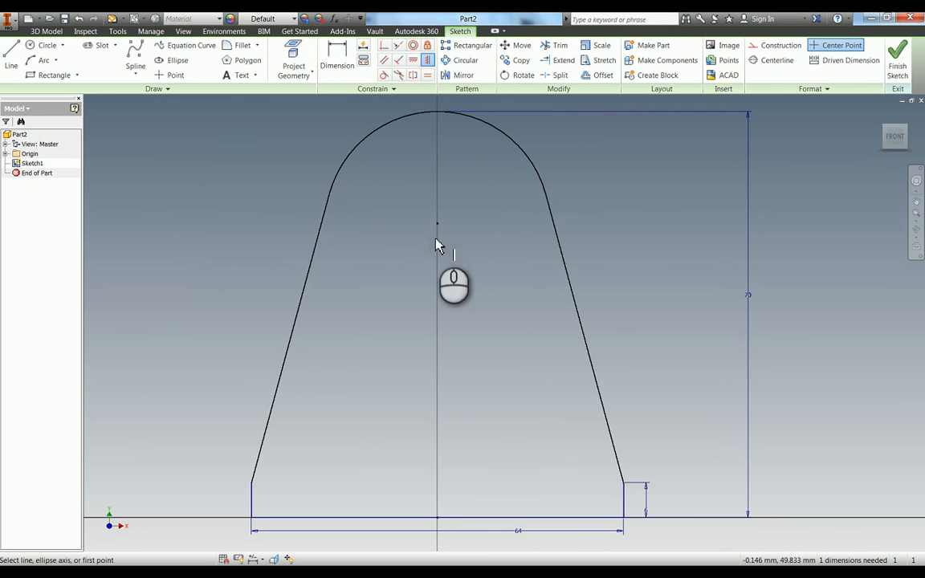
Dimension the radius of the profile's top arc as 17.5 mm.
key("d")
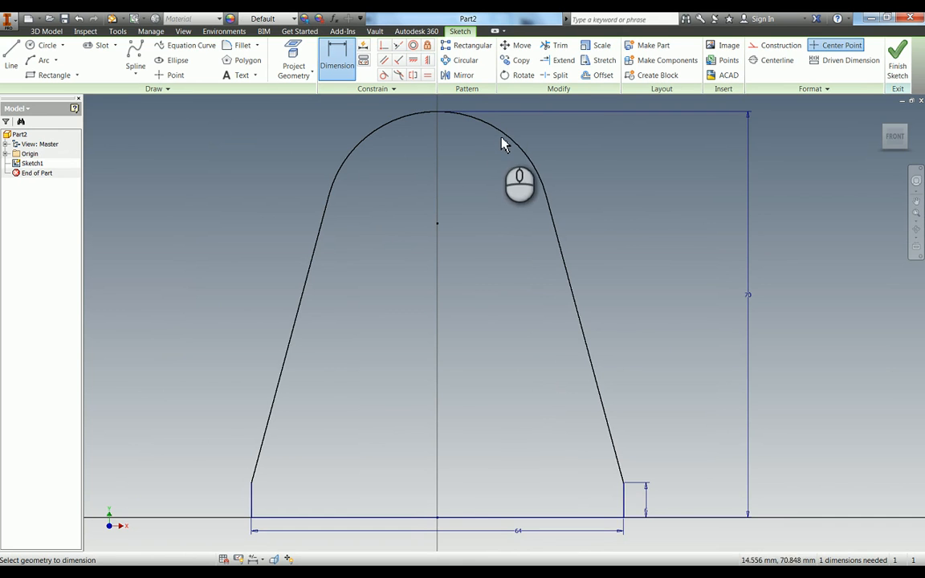
left_click(508, 141)
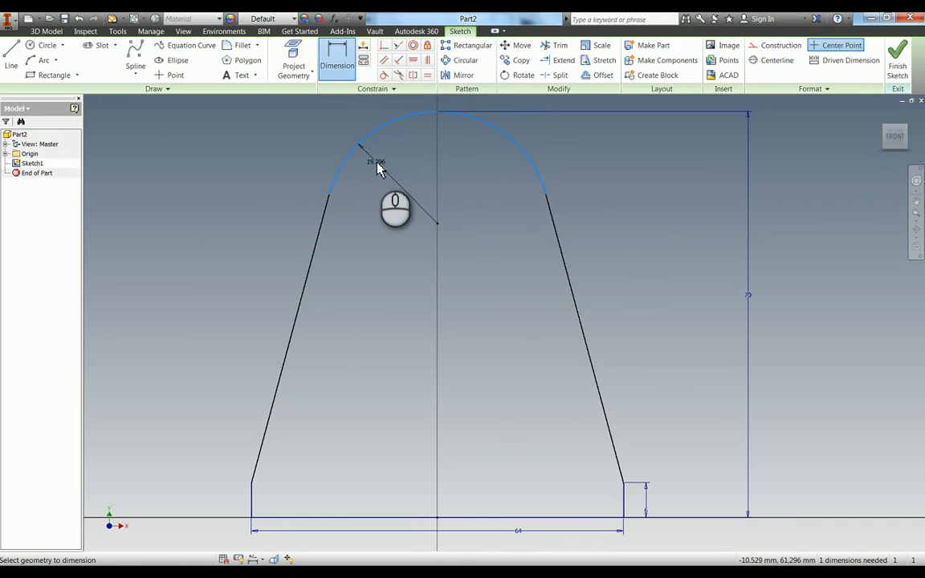
left_click(263, 136)
type("1")
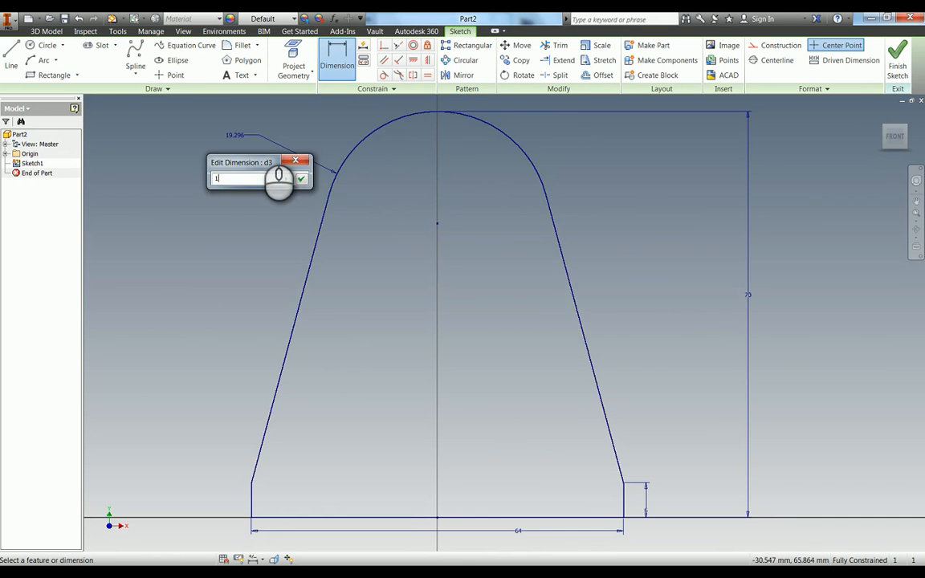
type("7.5")
key("Return")
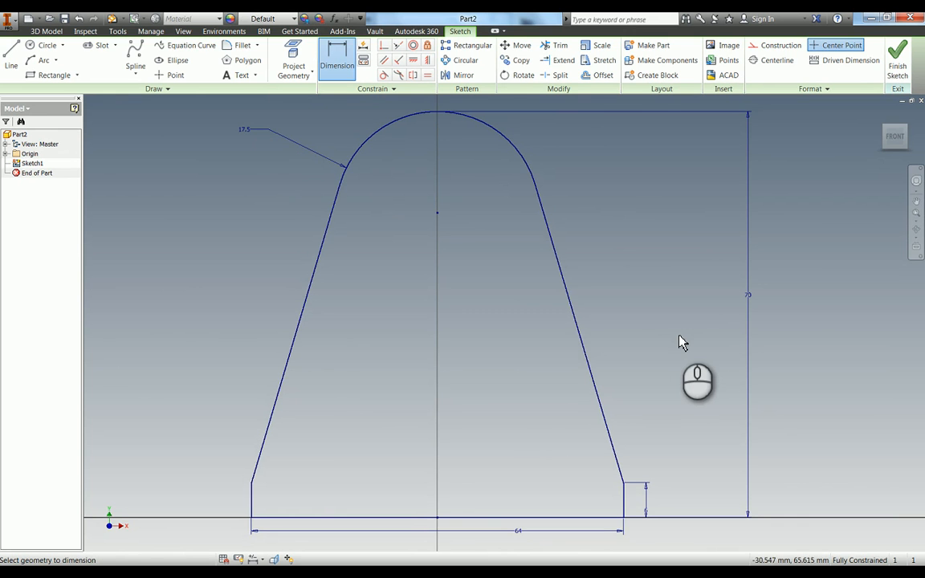
Extrude the tapered profile 10 mm symmetrically about the sketch plane.
key("e")
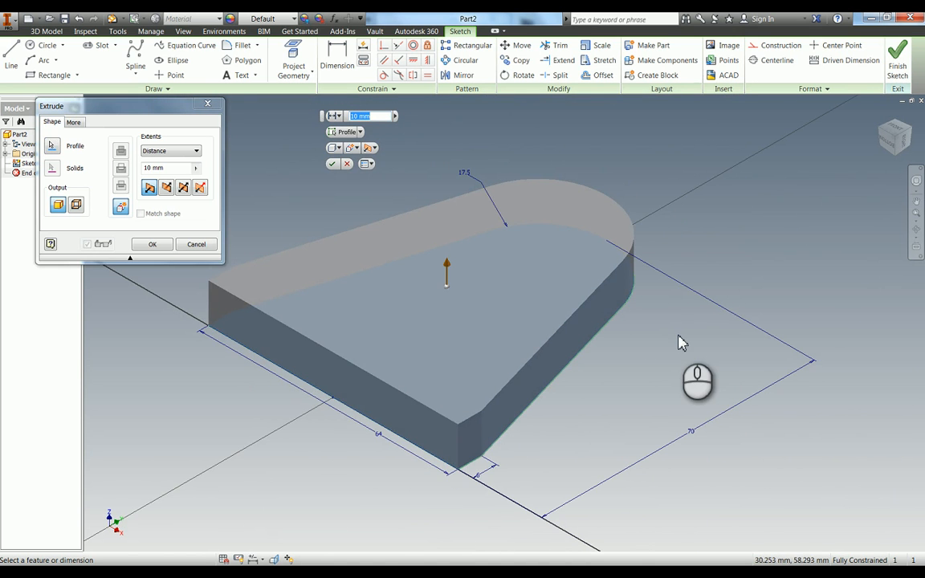
left_click(183, 187)
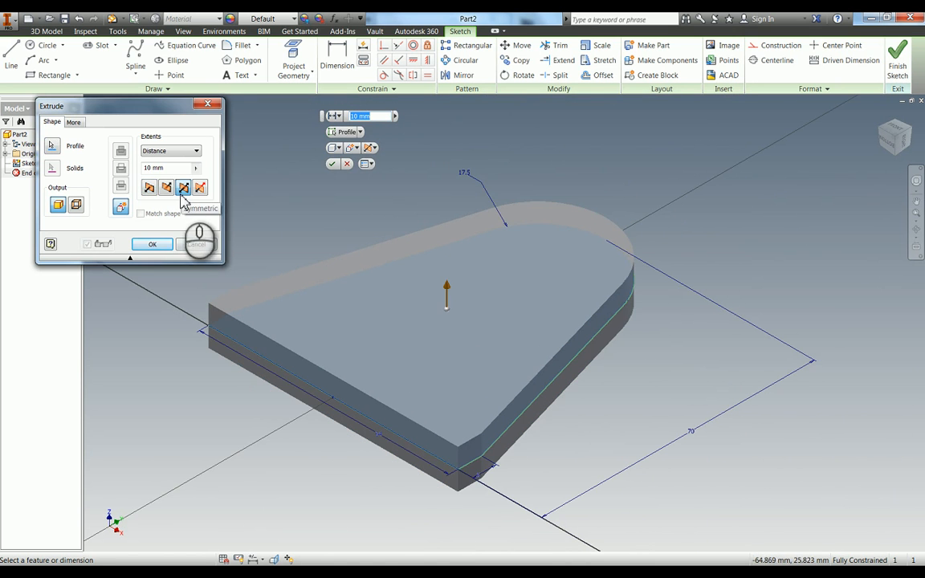
left_click(159, 246)
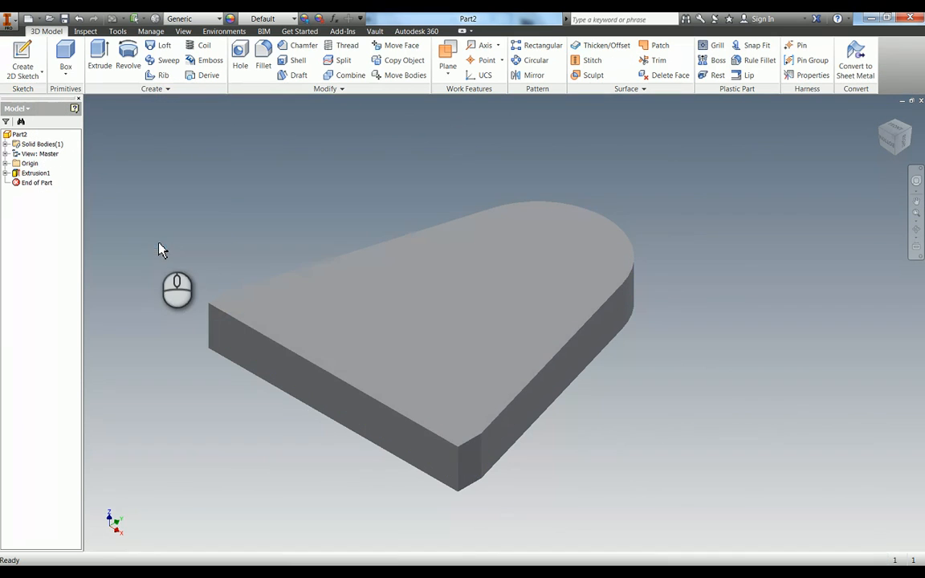
Start a sketch on the solid's flat base face and place two points, one near each end.
key("s")
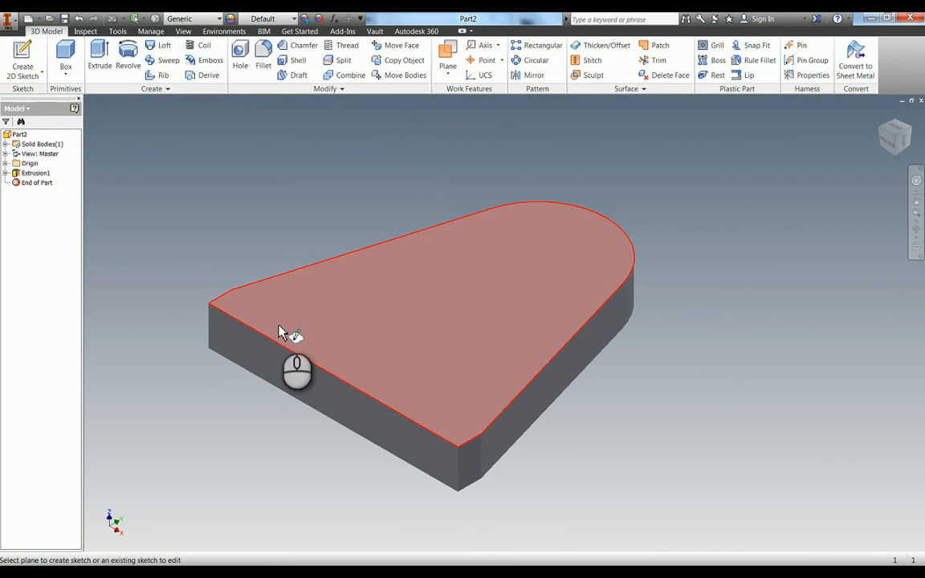
left_click(238, 349)
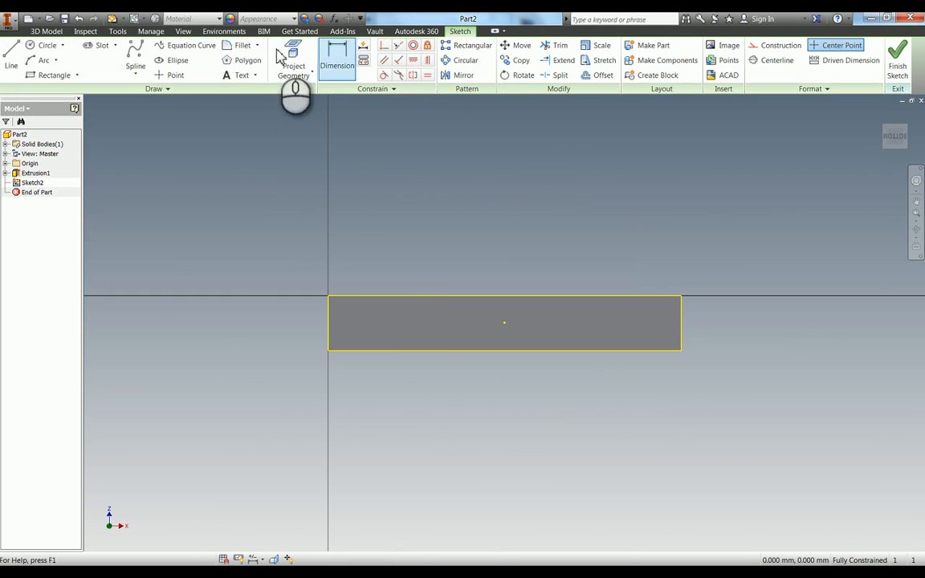
left_click(175, 61)
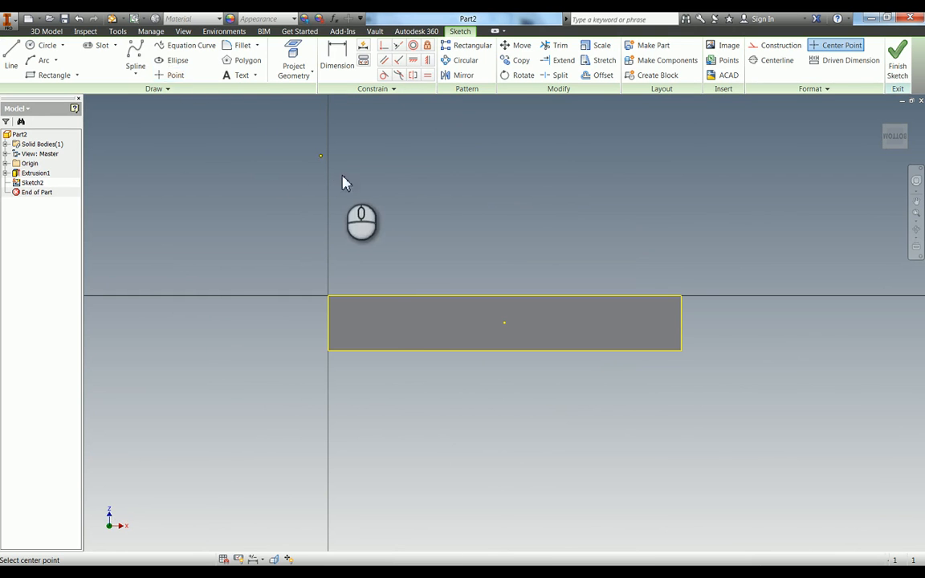
left_click(361, 304)
left_click(626, 329)
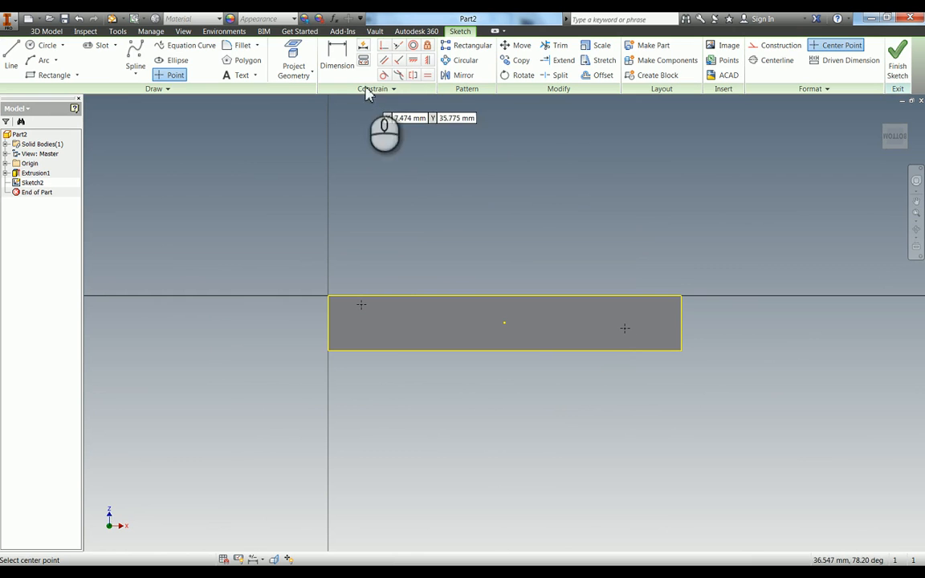
Constrain each of the two points horizontally in line with the midpoint of its nearest short edge.
left_click(414, 61)
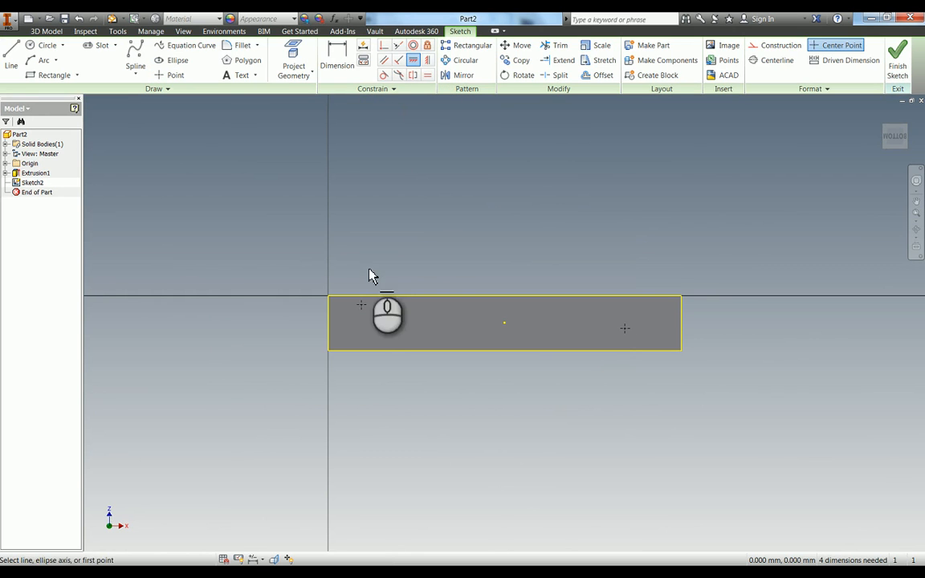
left_click(361, 305)
left_click(329, 324)
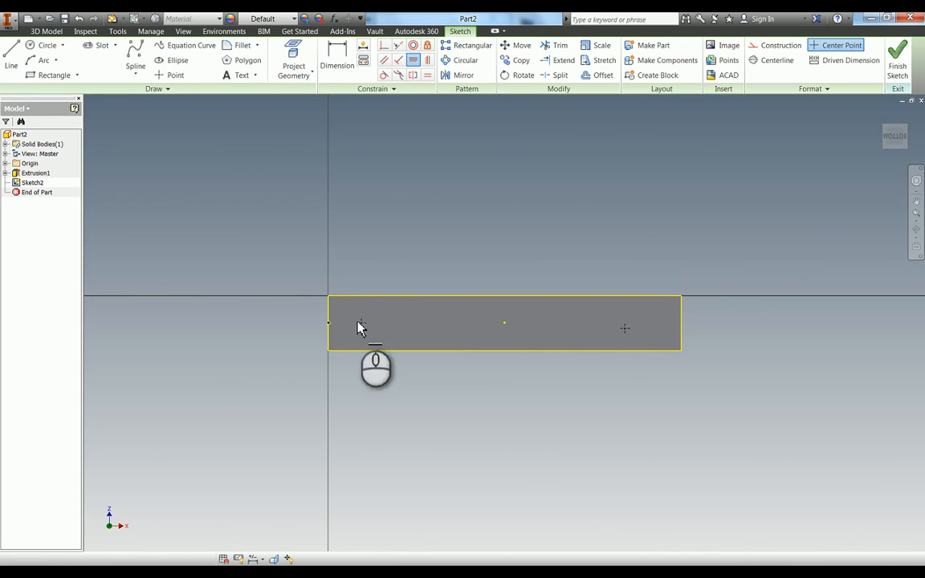
left_click(626, 328)
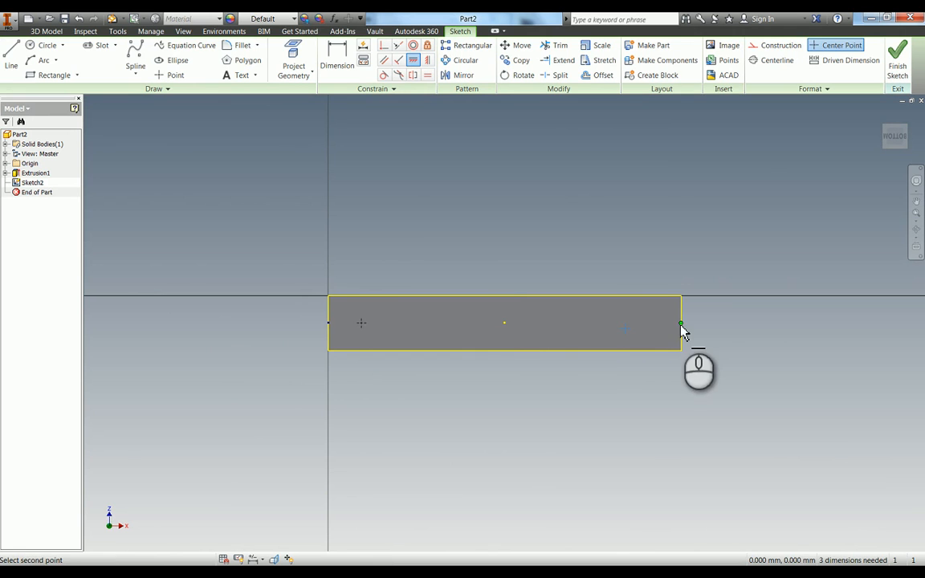
left_click(681, 325)
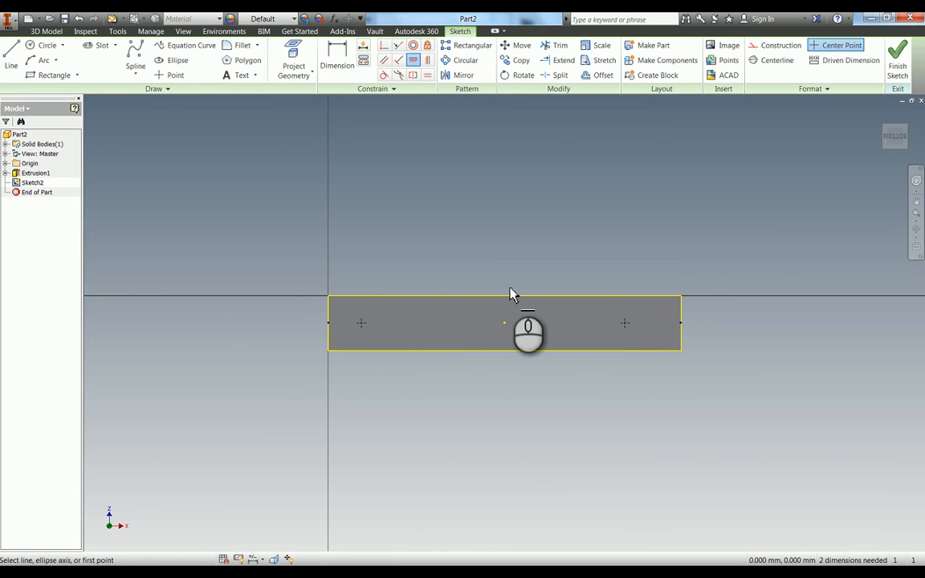
Dimension the first point 10 mm from the face's left short edge.
left_click(327, 318)
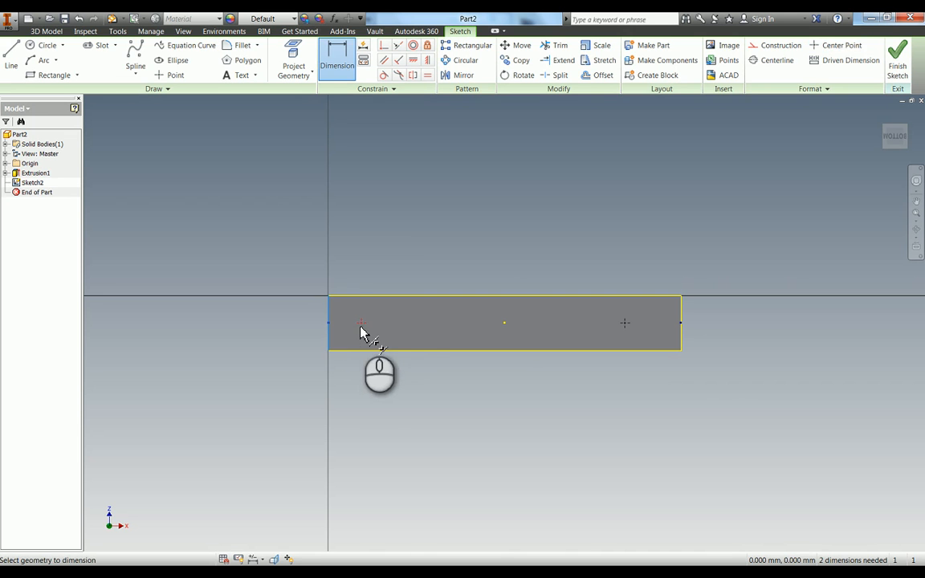
left_click(361, 323)
left_click(362, 426)
type("10")
key("Return")
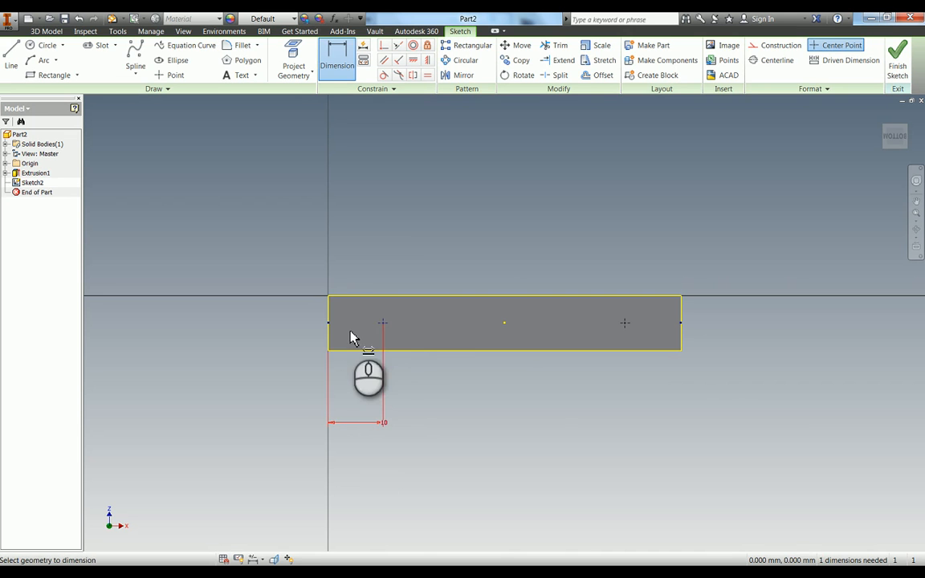
Dimension the second point 54 mm from the face's left short edge.
left_click(329, 318)
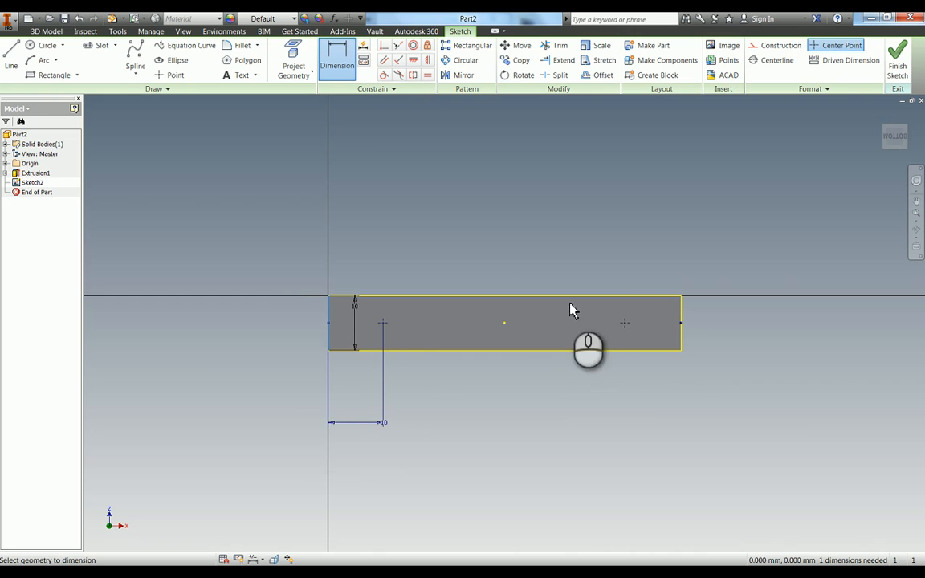
left_click(625, 324)
left_click(520, 454)
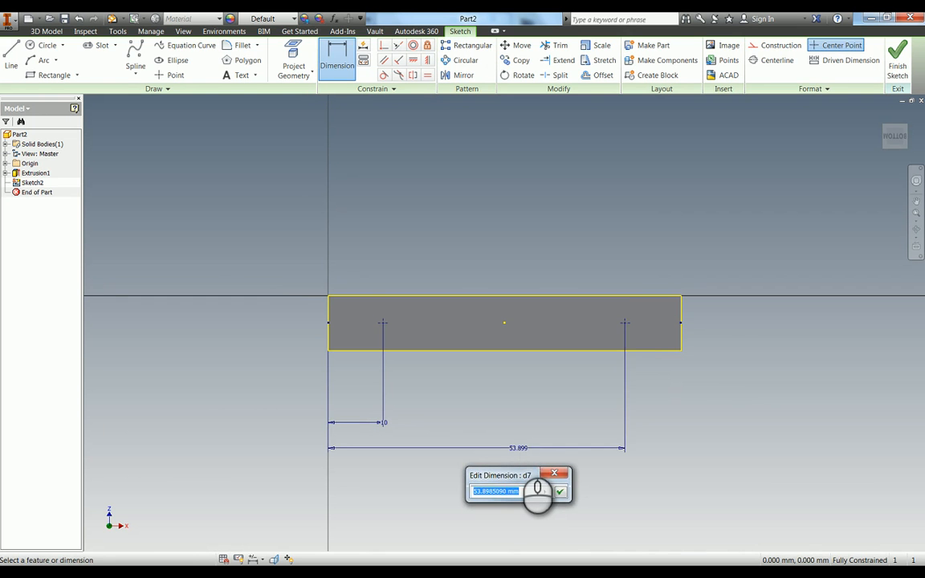
key("Return")
Start a hole feature on the two sketch points as tapped holes with Distance termination.
key("h")
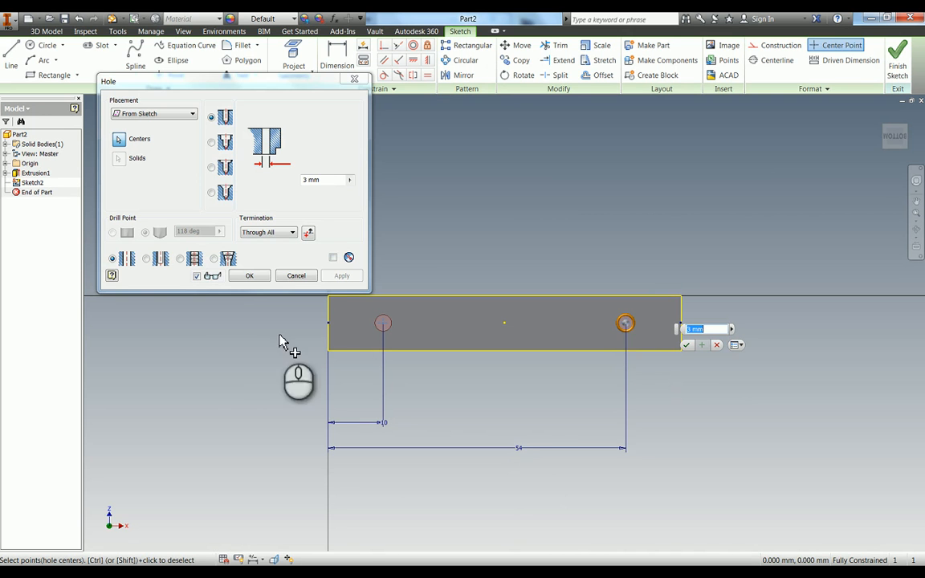
left_click(180, 259)
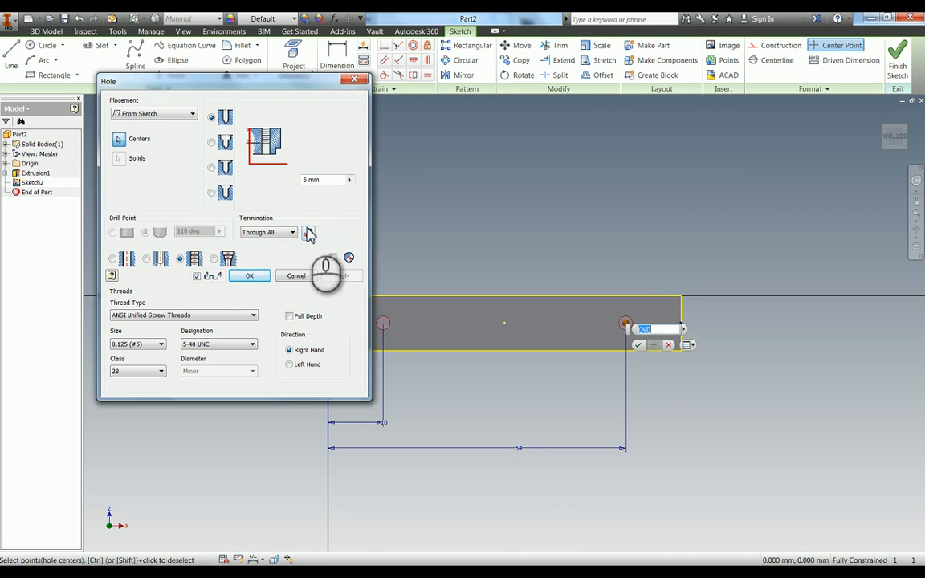
left_click(267, 233)
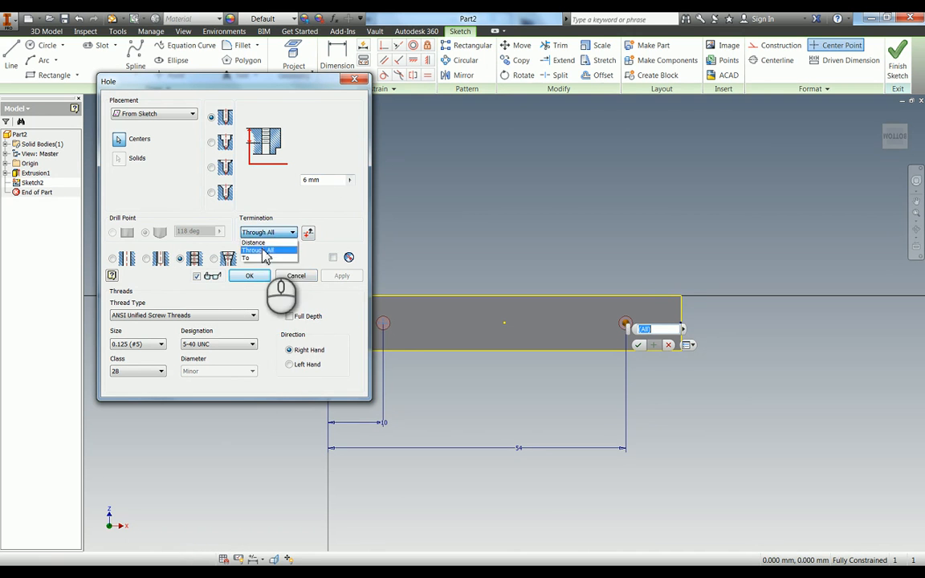
left_click(263, 243)
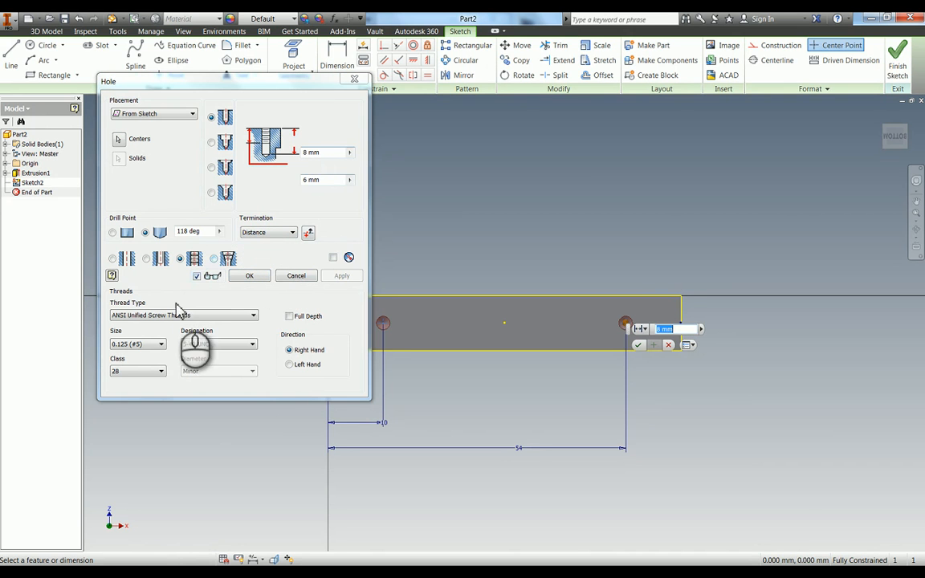
Set the holes' thread to ISO Metric profile, size 5, with designation M5x0.8.
left_click(154, 317)
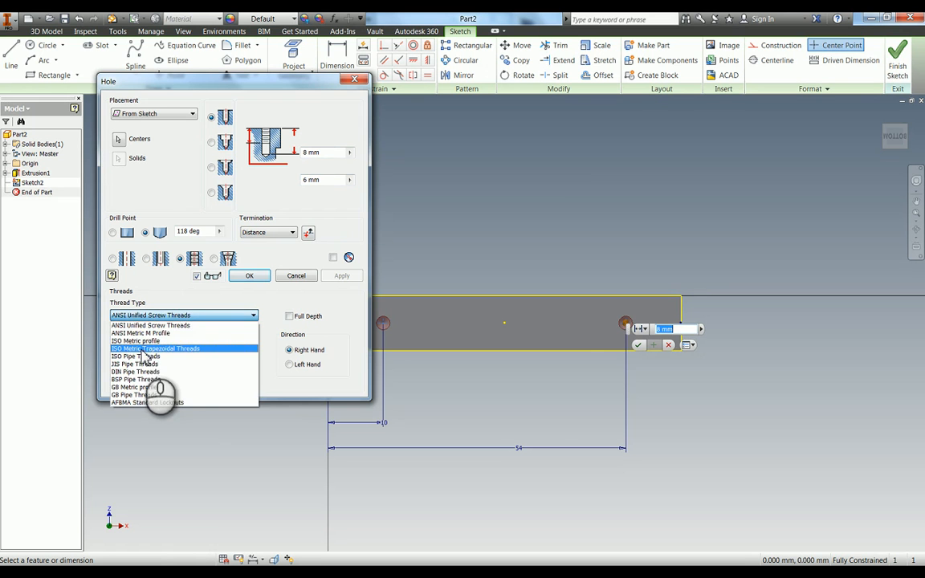
left_click(141, 341)
left_click(139, 348)
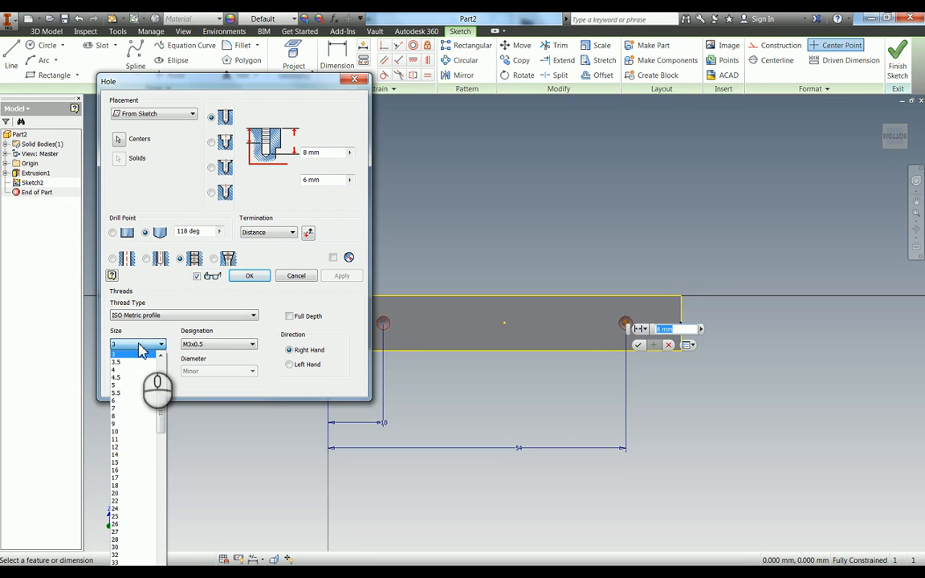
left_click(140, 386)
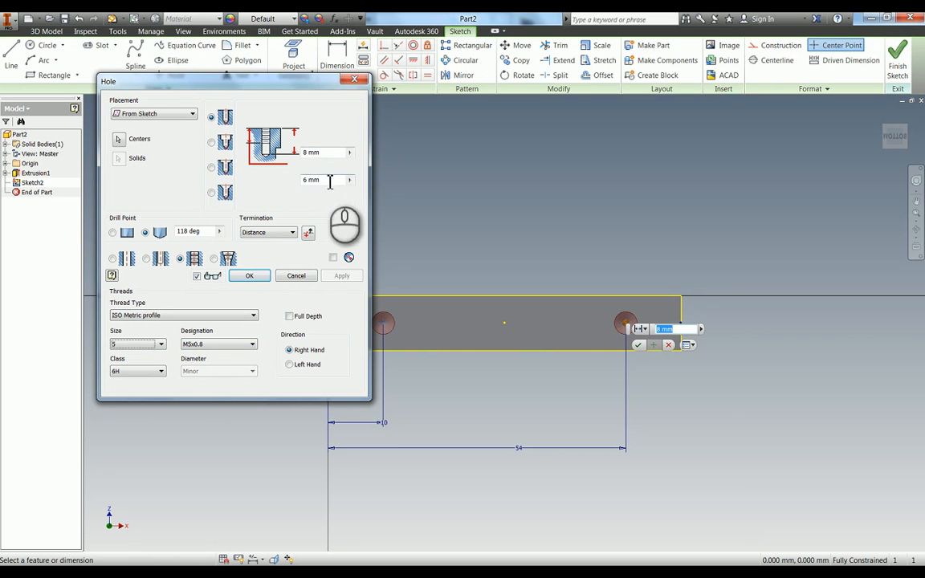
Set the thread depth to 10 mm and the hole depth to 12.4 mm, and create both tapped holes.
left_click(305, 179)
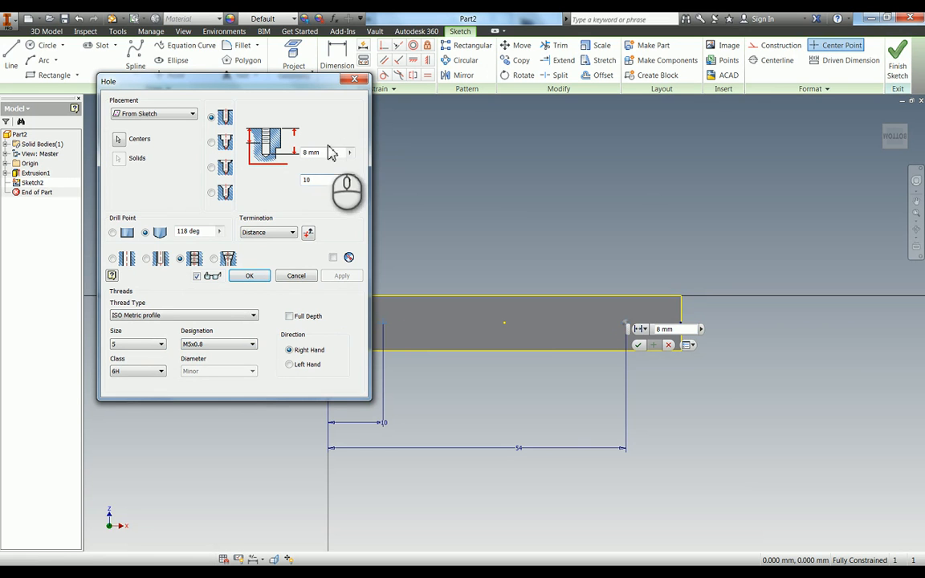
left_click(321, 152)
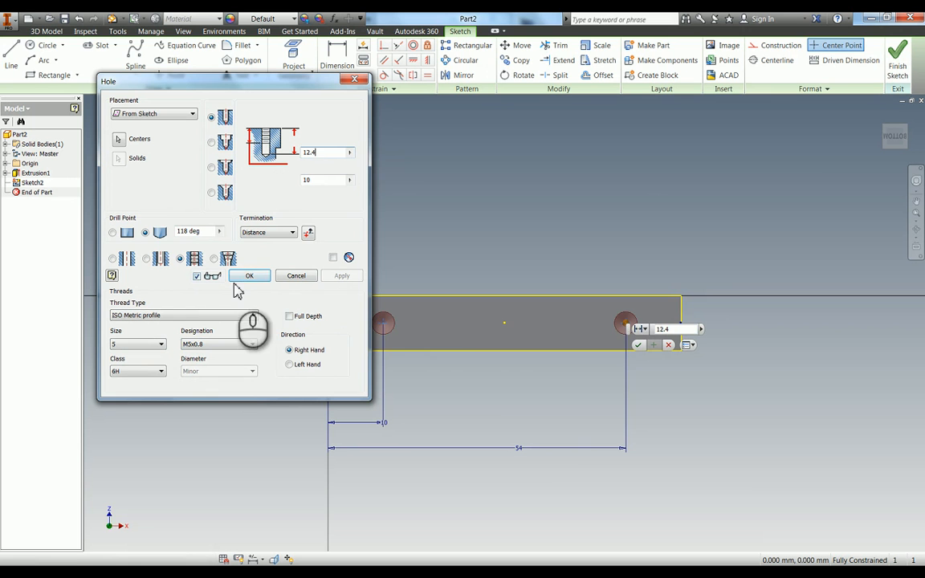
key("F4")
left_click_drag(477, 353, 440, 382)
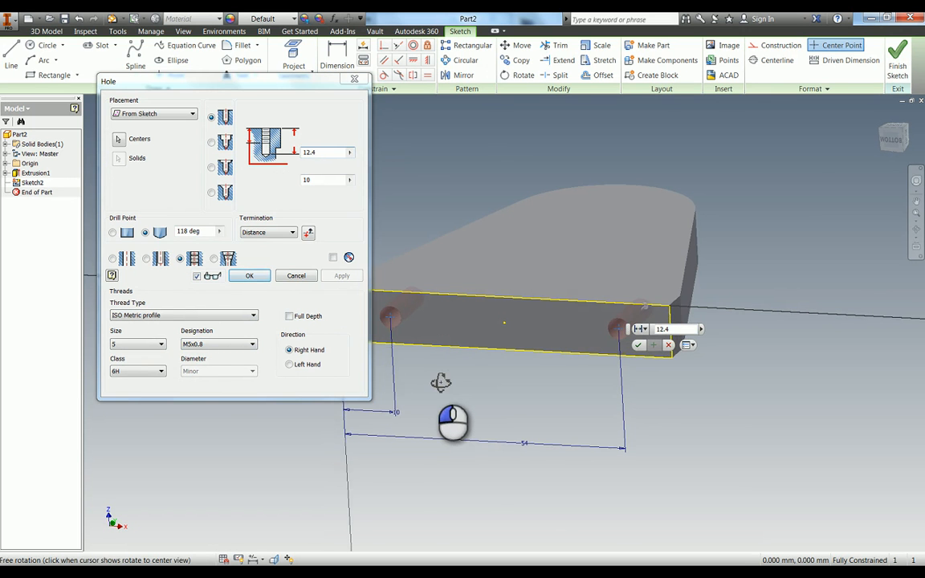
left_click(251, 275)
Start another sketch on the drilled base face and place two points between the tapped holes.
key("s")
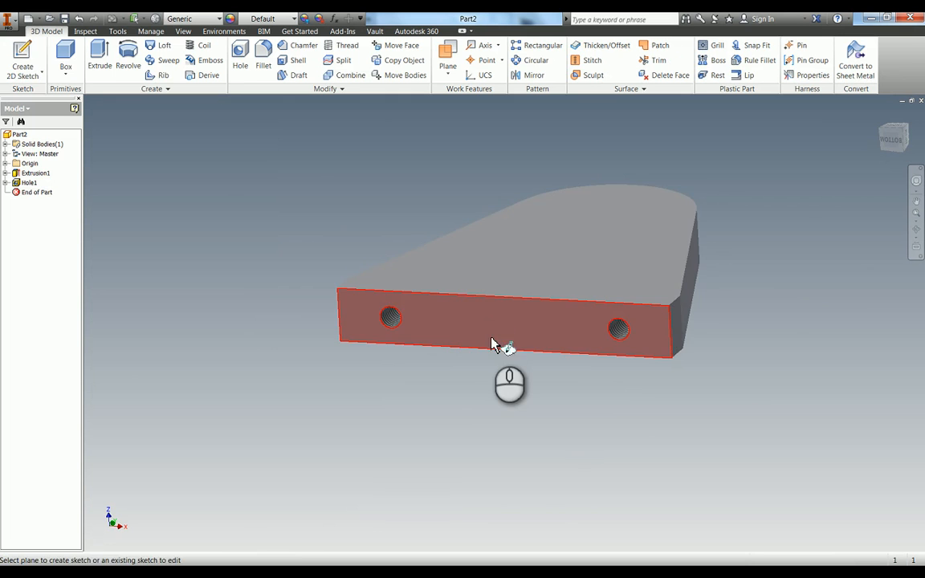
left_click(448, 333)
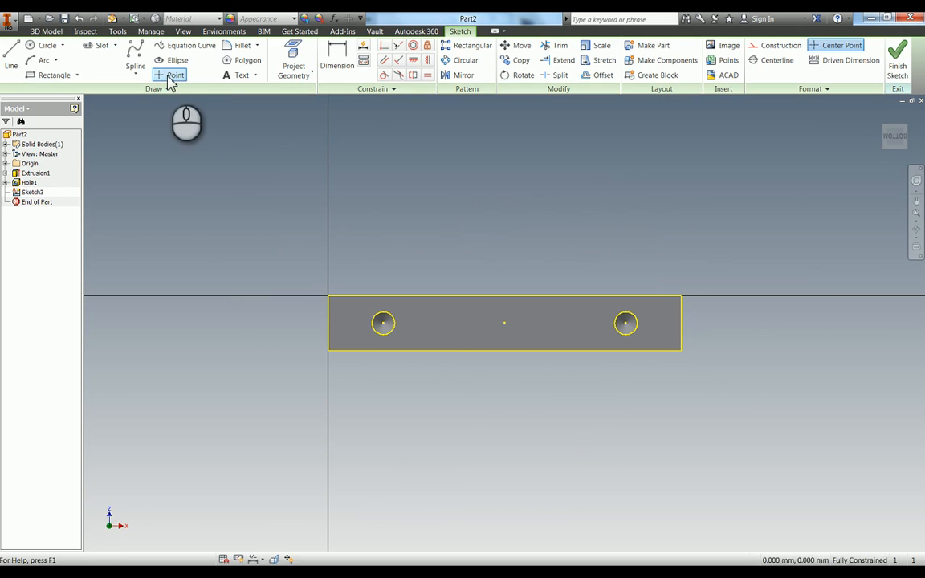
left_click(173, 75)
left_click(425, 323)
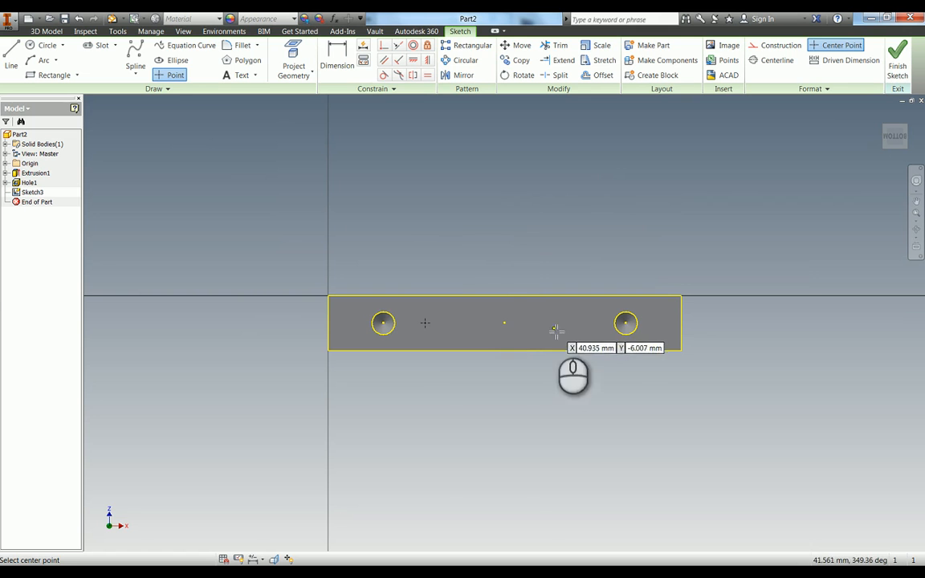
left_click(553, 328)
Constrain both new points horizontally in line with the midpoints of the face's short edges.
left_click(412, 60)
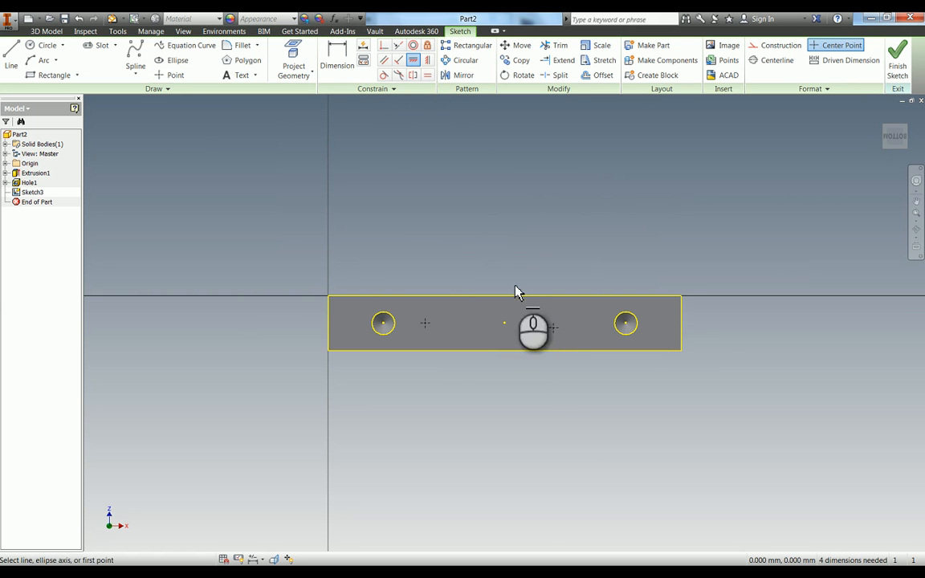
left_click(553, 327)
left_click(680, 323)
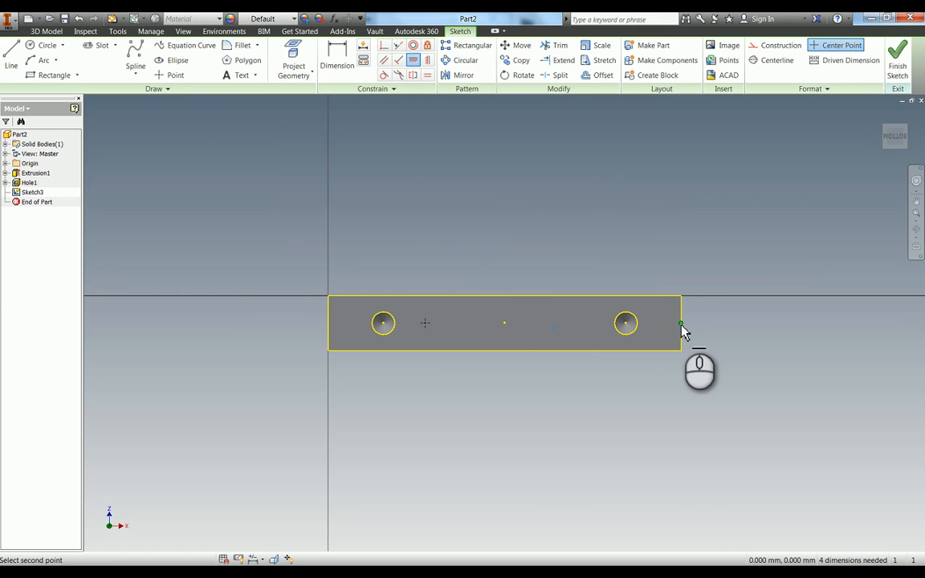
left_click(327, 323)
left_click(426, 323)
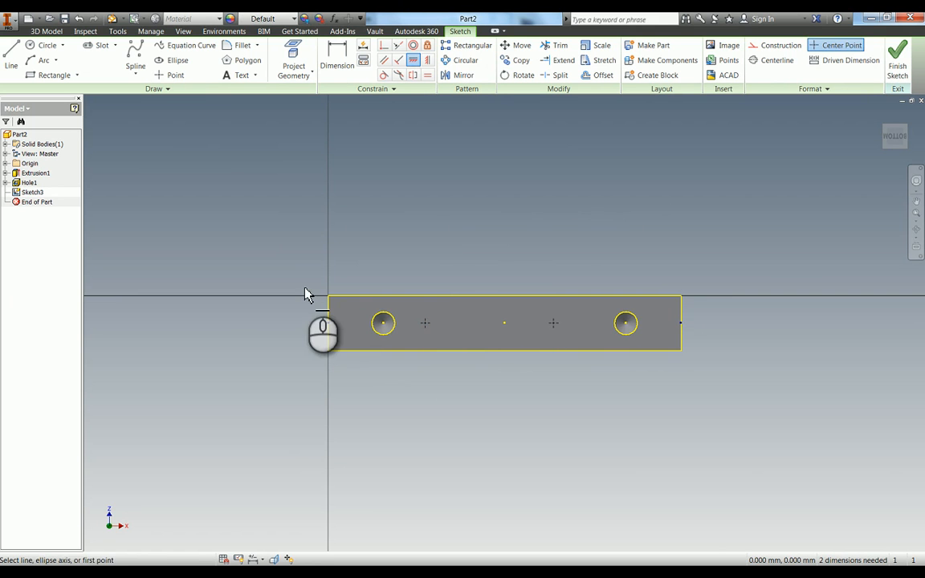
Dimension the new point nearer the left short edge 24 mm from that edge.
key("d")
left_click(428, 324)
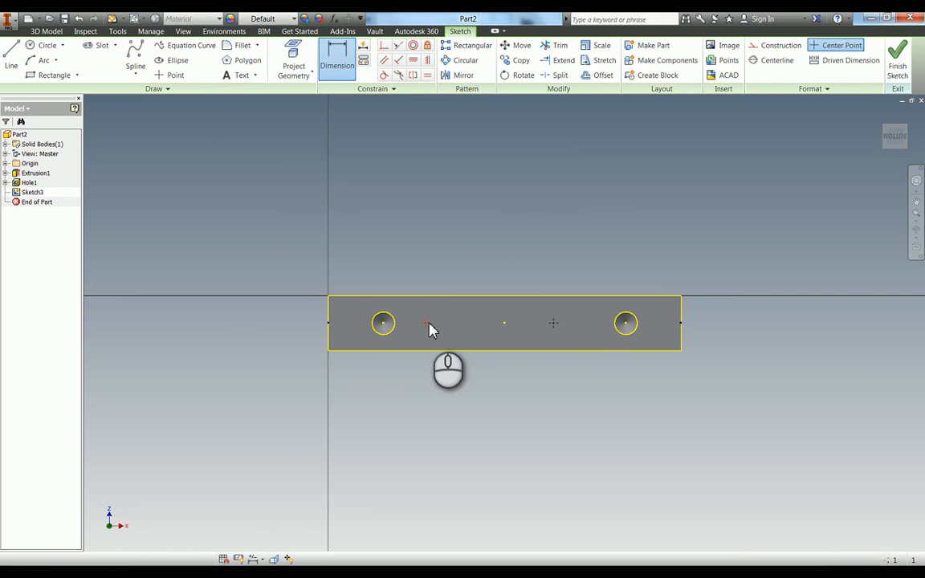
left_click(329, 315)
left_click(392, 436)
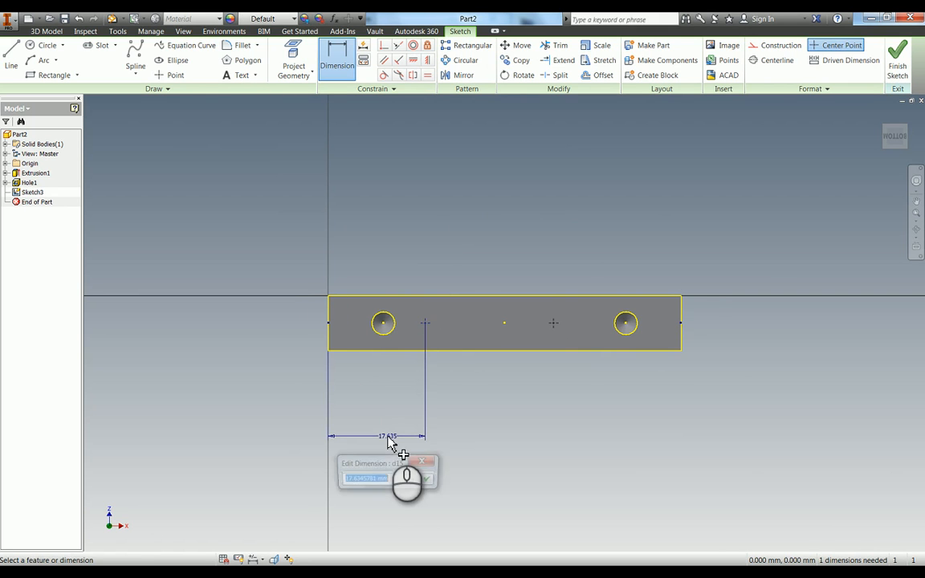
left_click(419, 470)
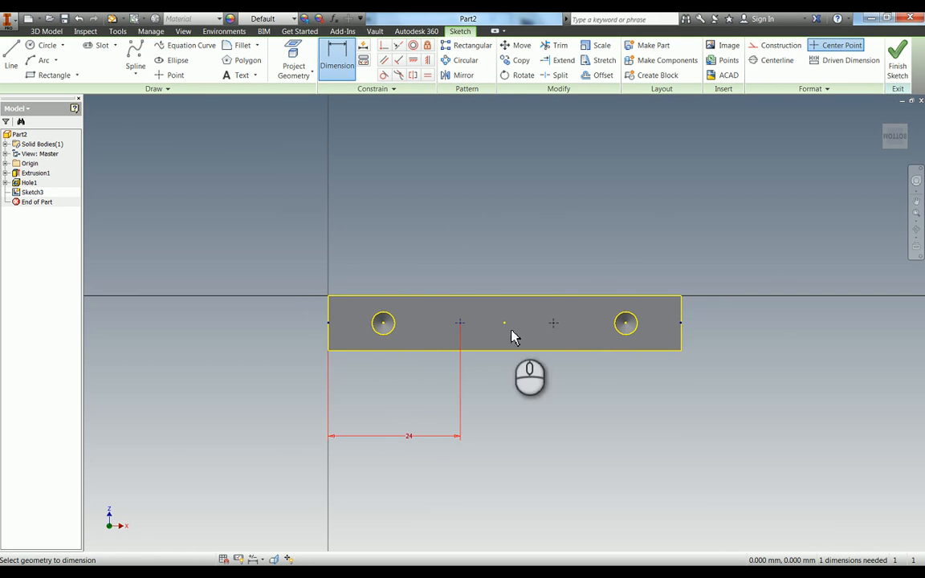
Dimension the second new point 40 mm from the base face's left short edge.
left_click(554, 324)
left_click(330, 311)
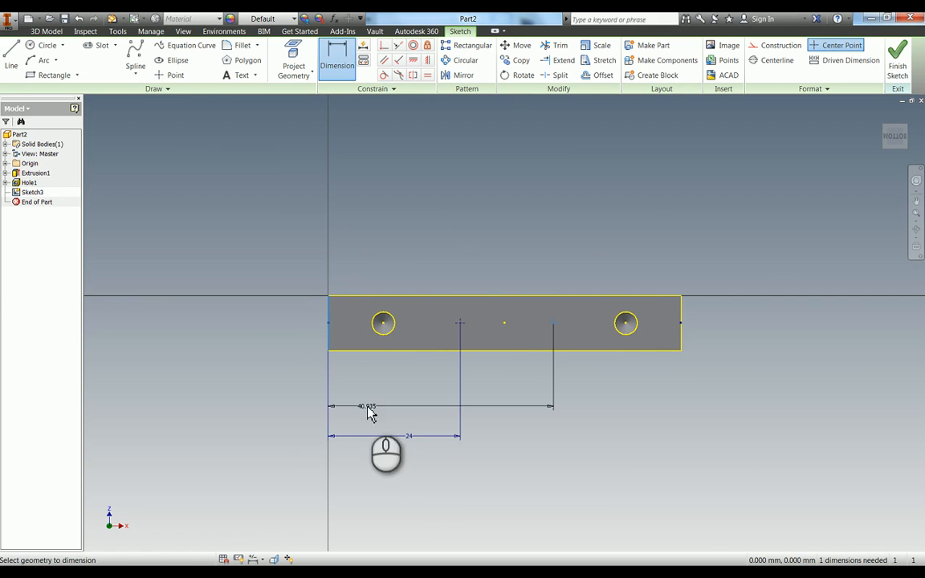
left_click(431, 471)
type("40")
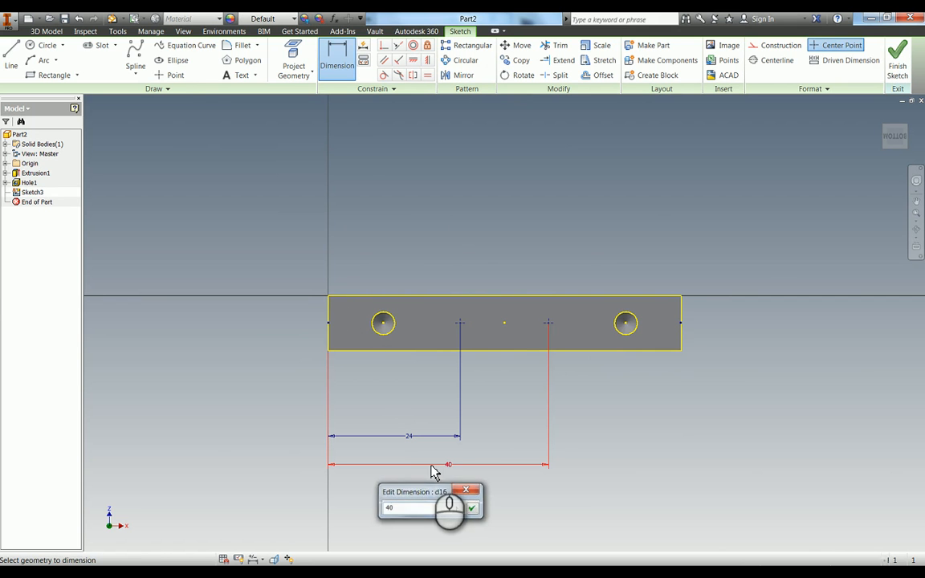
key("Return")
Create simple drilled holes at both sketch points, 2 mm in diameter and 55 mm deep.
key("h")
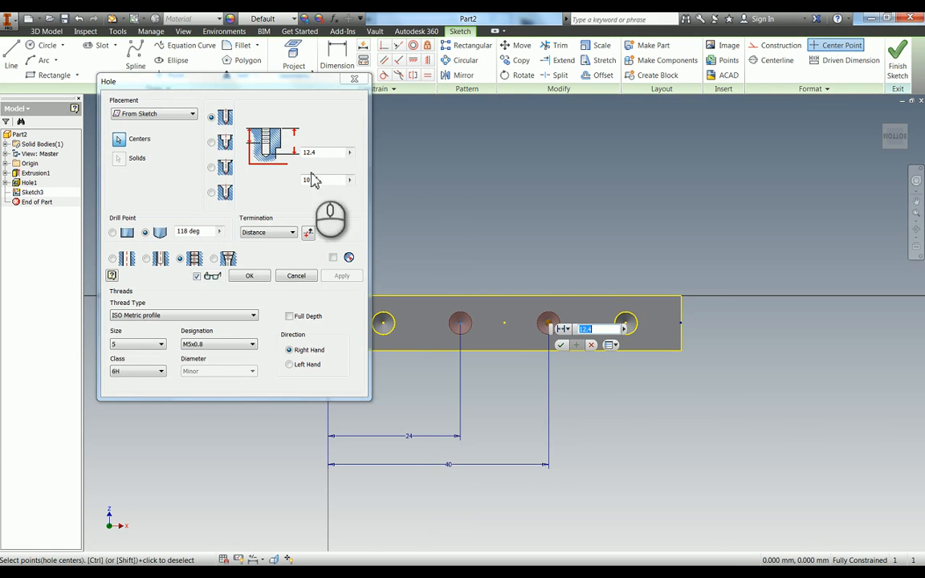
left_click(114, 259)
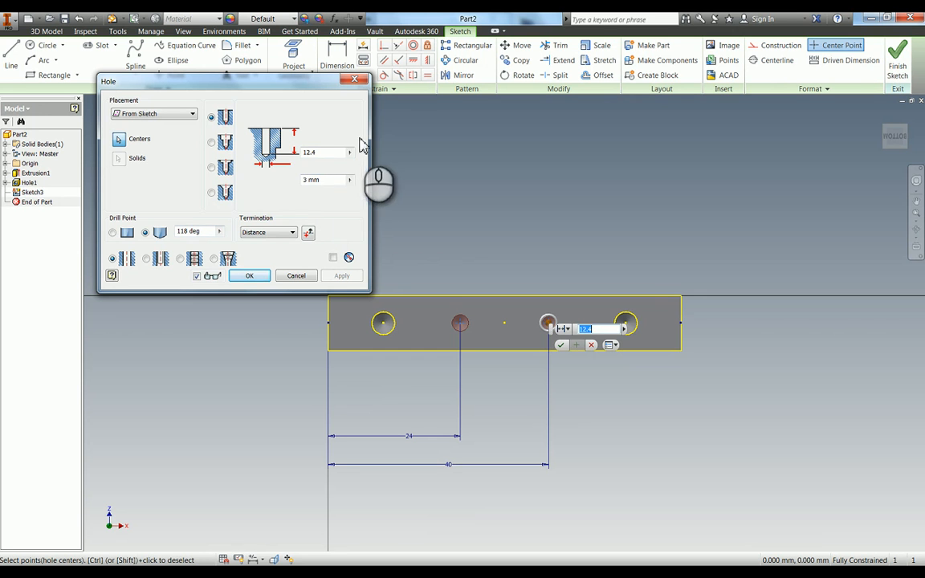
left_click(310, 152)
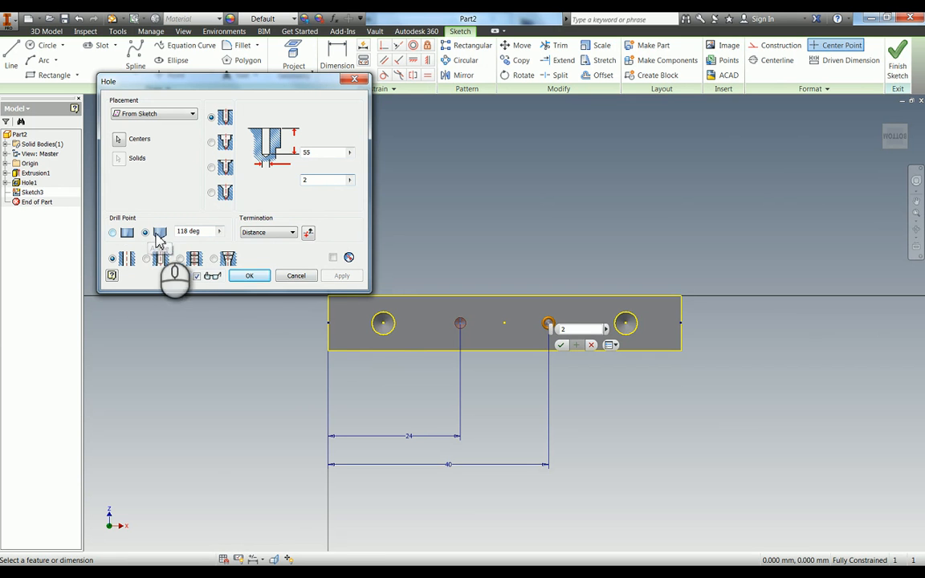
left_click(253, 276)
Start a new sketch on the part's large front face.
left_click(341, 195)
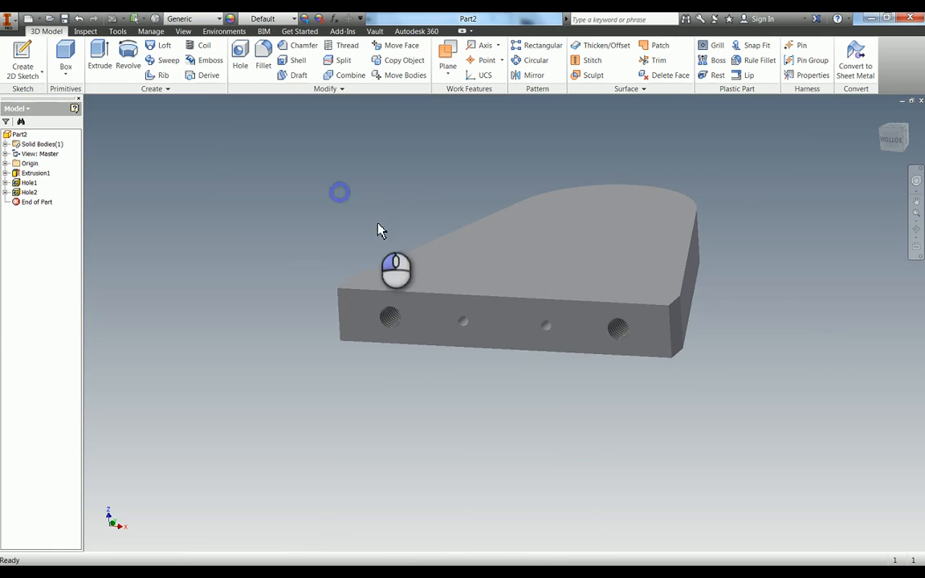
key("F4")
left_click_drag(534, 273, 540, 301)
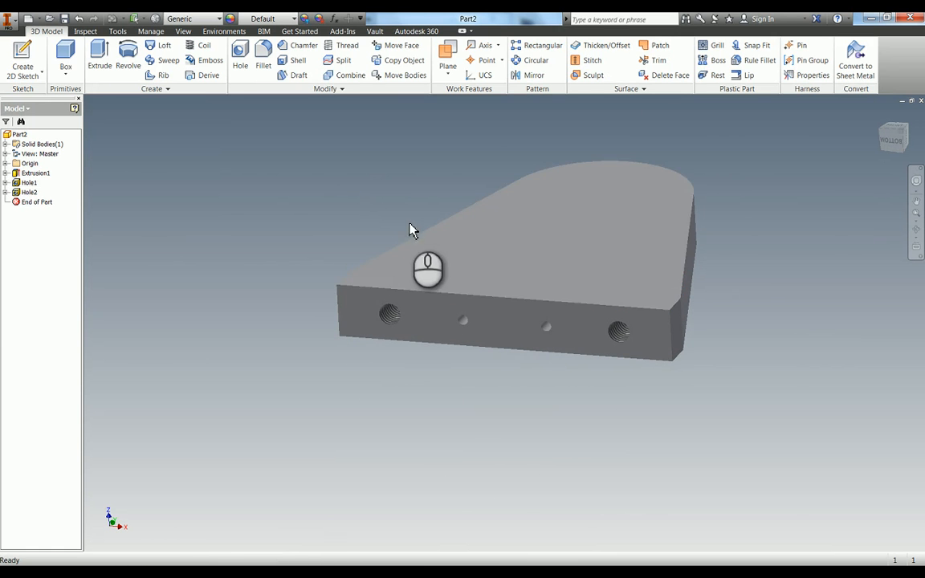
key("s")
left_click(552, 219)
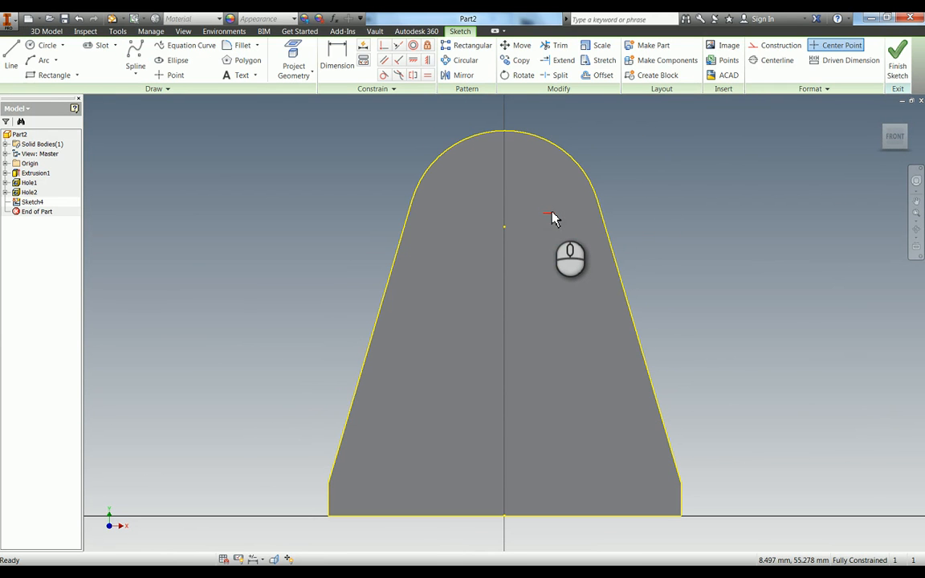
left_click(504, 230)
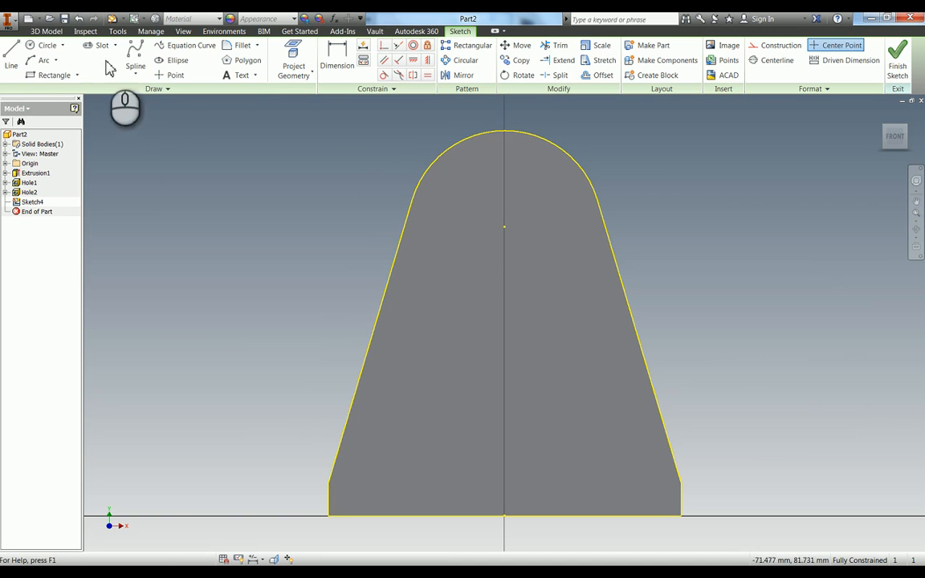
Draw a horizontal construction line about 35 mm long across the upper part of the face, extended to the slanted edges.
left_click(9, 61)
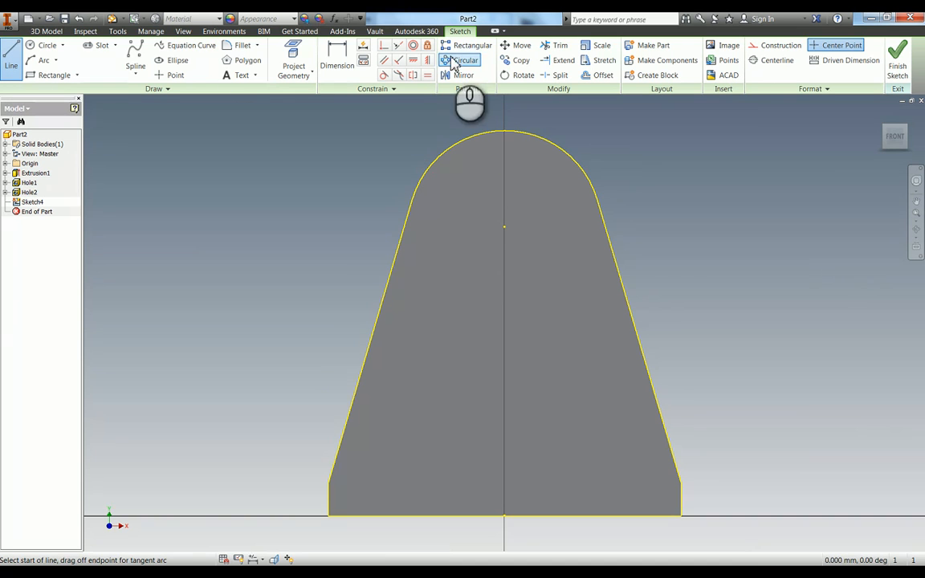
left_click(780, 46)
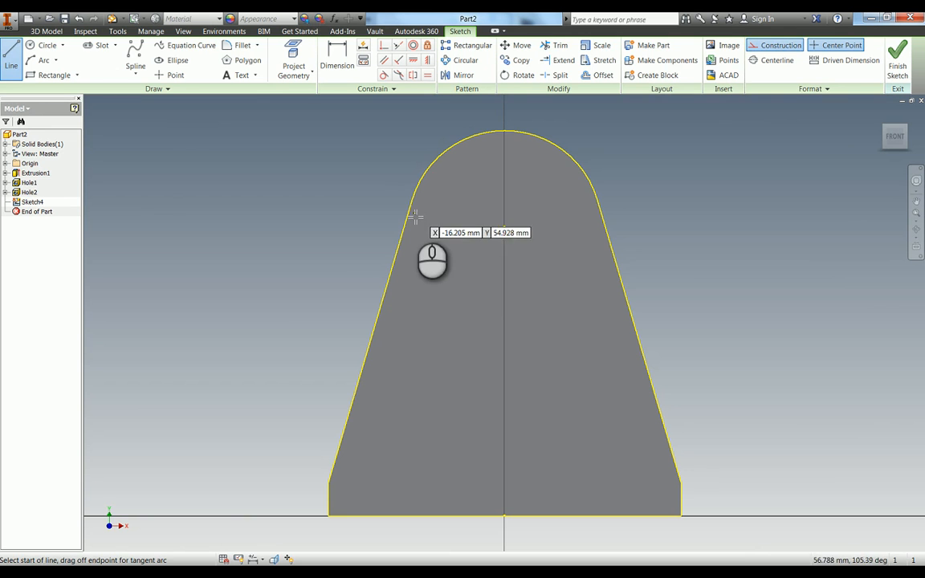
left_click(412, 213)
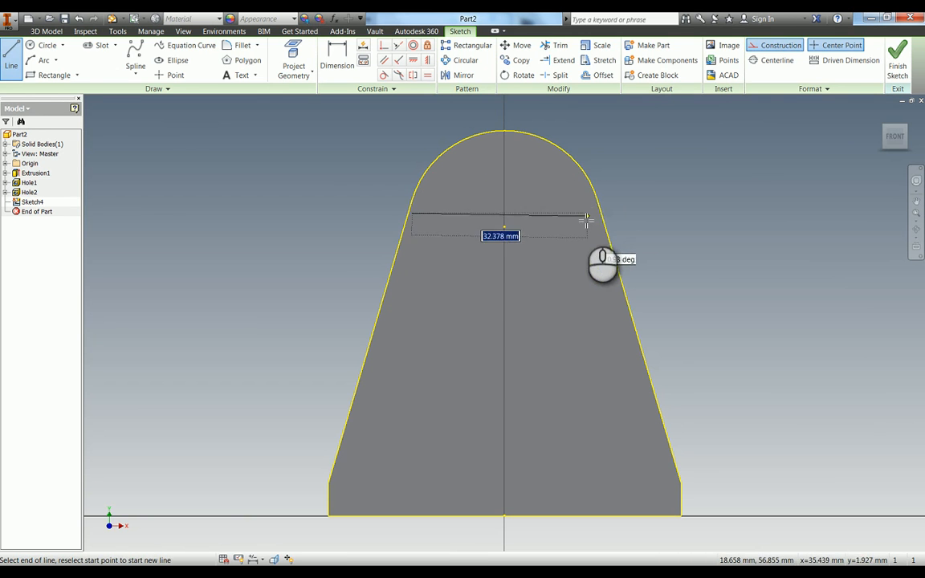
left_click(602, 214)
key("Escape")
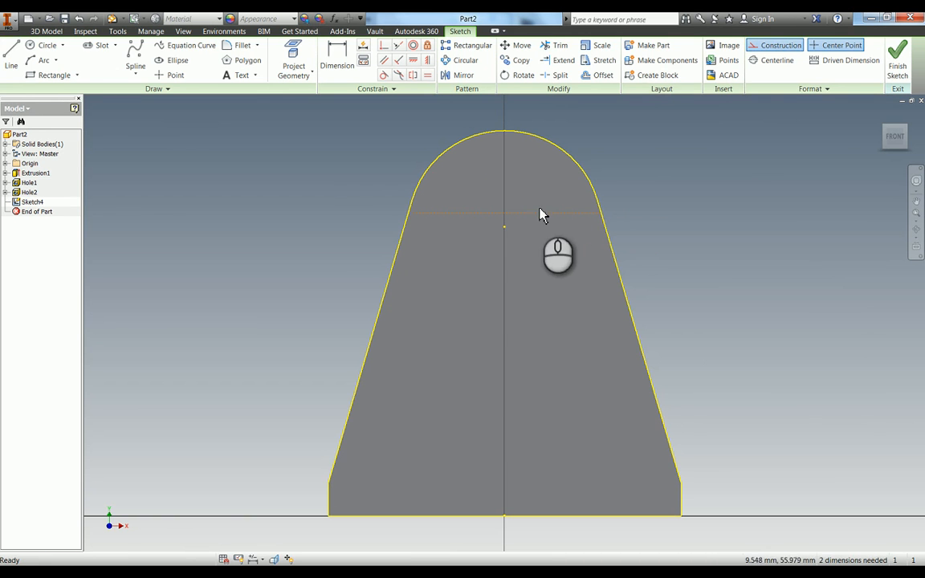
key("x")
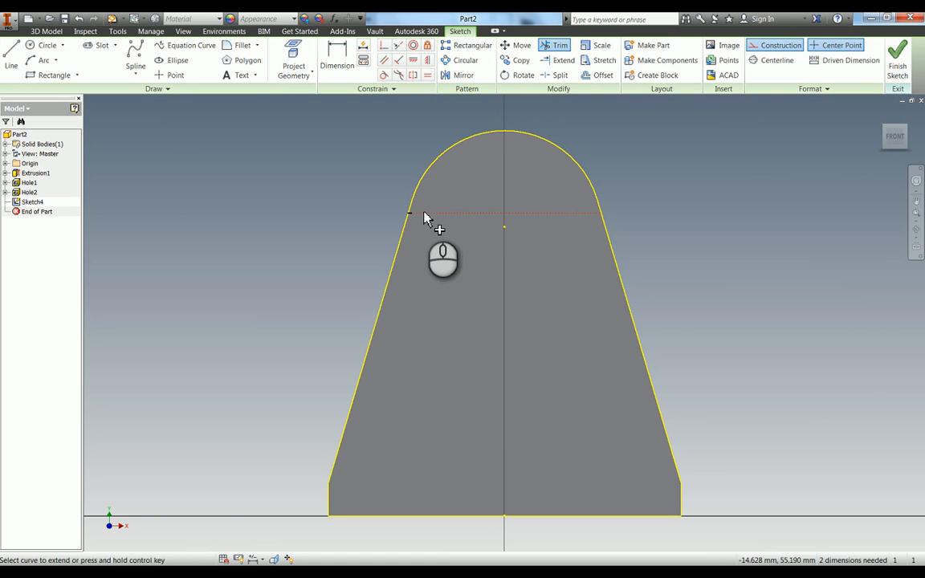
Dimension the horizontal construction line 53 mm above the face's base edge.
key("d")
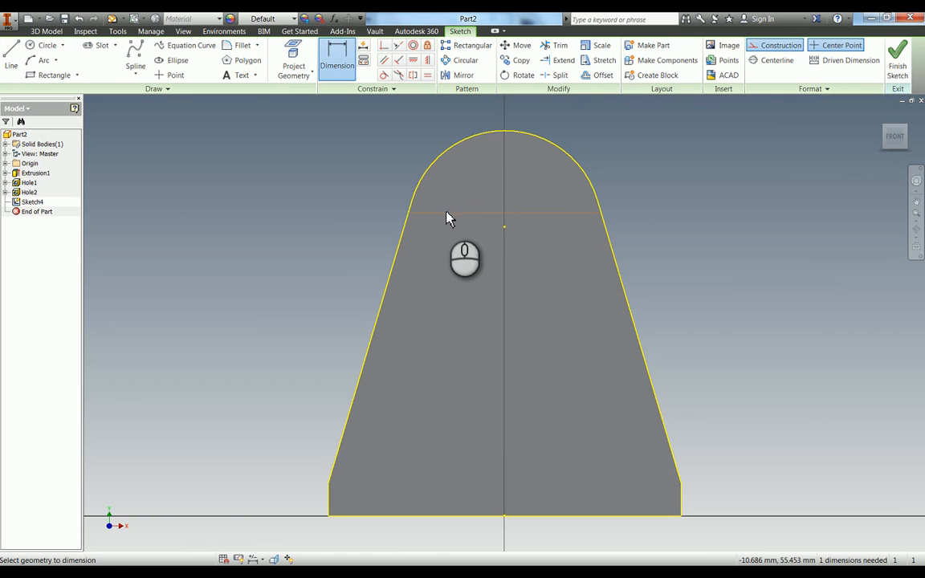
left_click(445, 214)
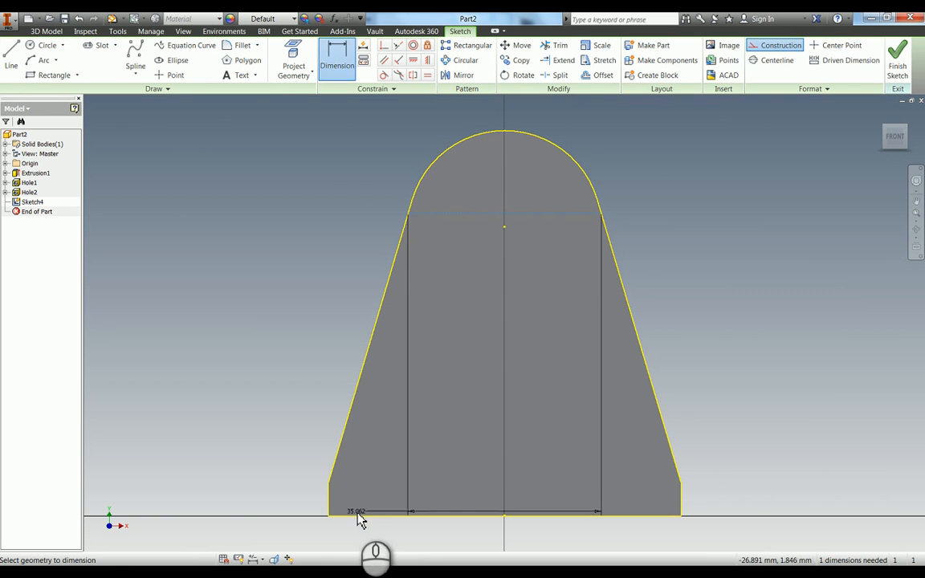
left_click(358, 515)
left_click(251, 388)
type("53")
key("Return")
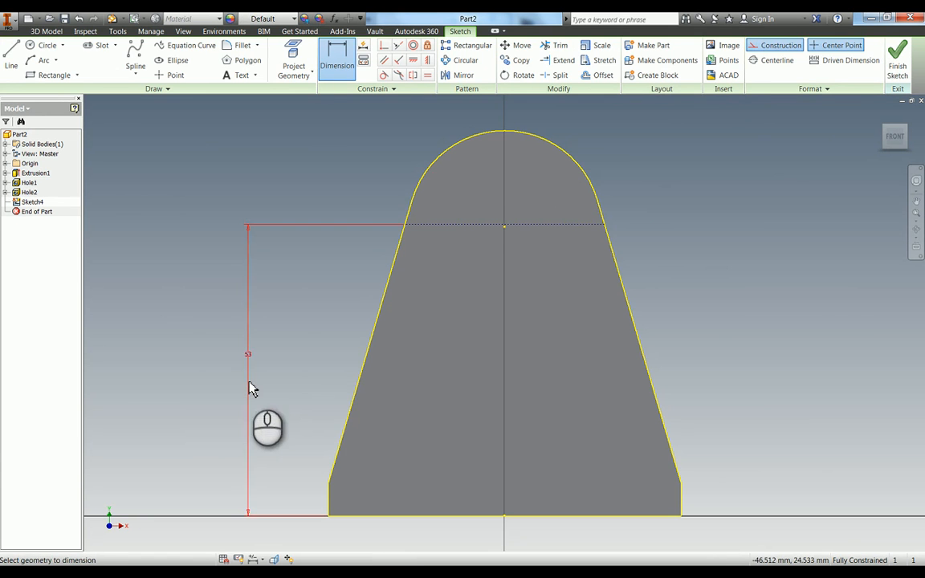
Draw a 10 mm diameter circle centred on the midpoint of the construction line.
scroll(510, 241, "up", 5)
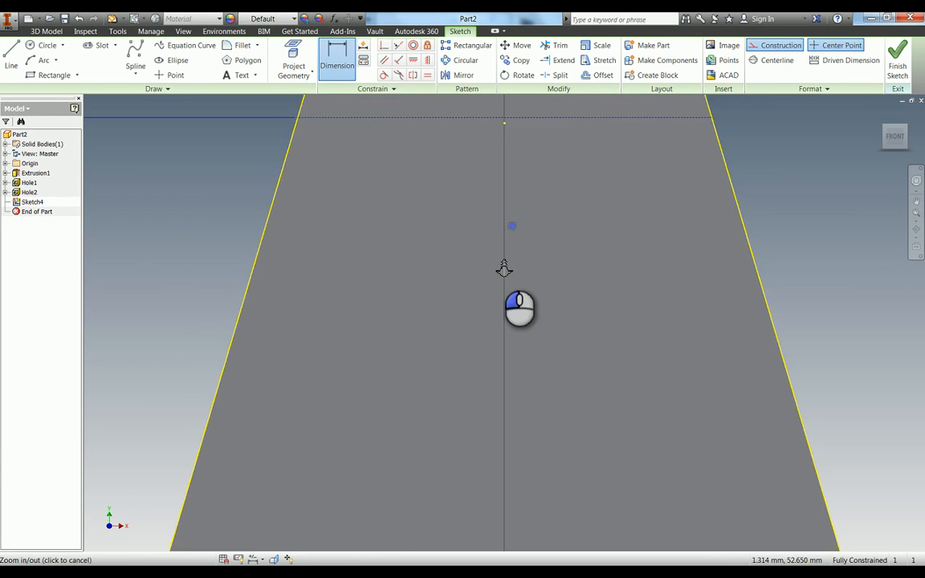
middle_click_drag(502, 139, 495, 207)
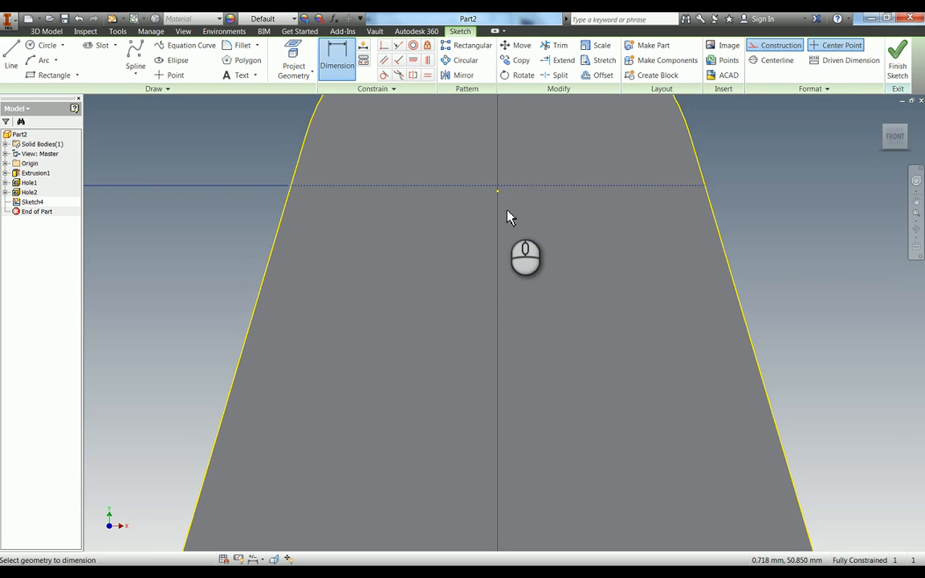
key("F2")
left_click(492, 240)
key("F3")
left_click_drag(492, 265, 498, 239)
key("Escape")
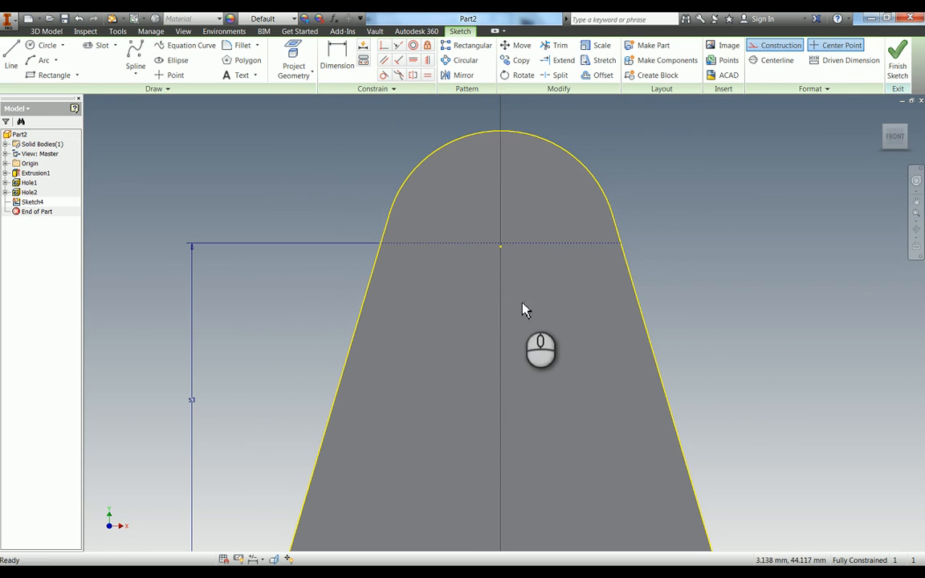
key("c")
left_click(500, 243)
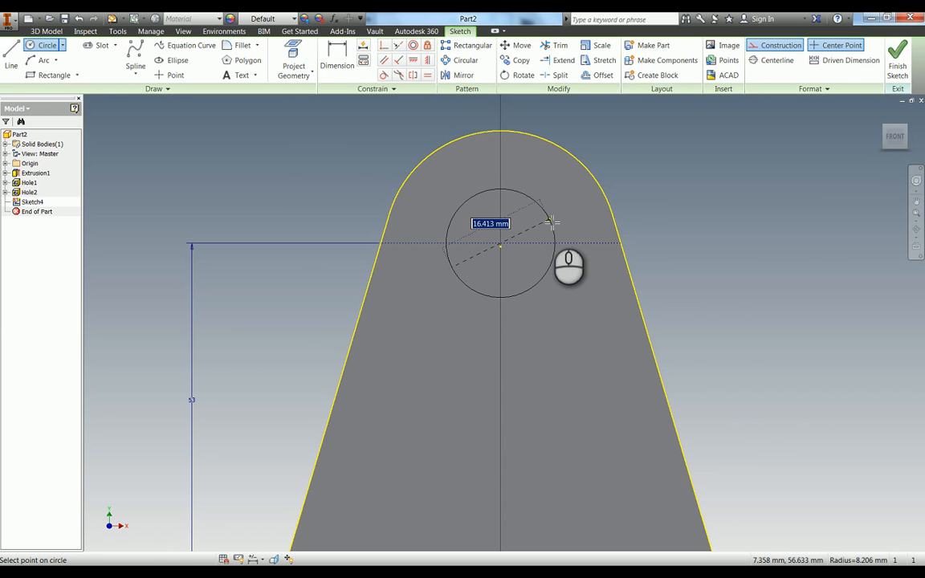
type("10")
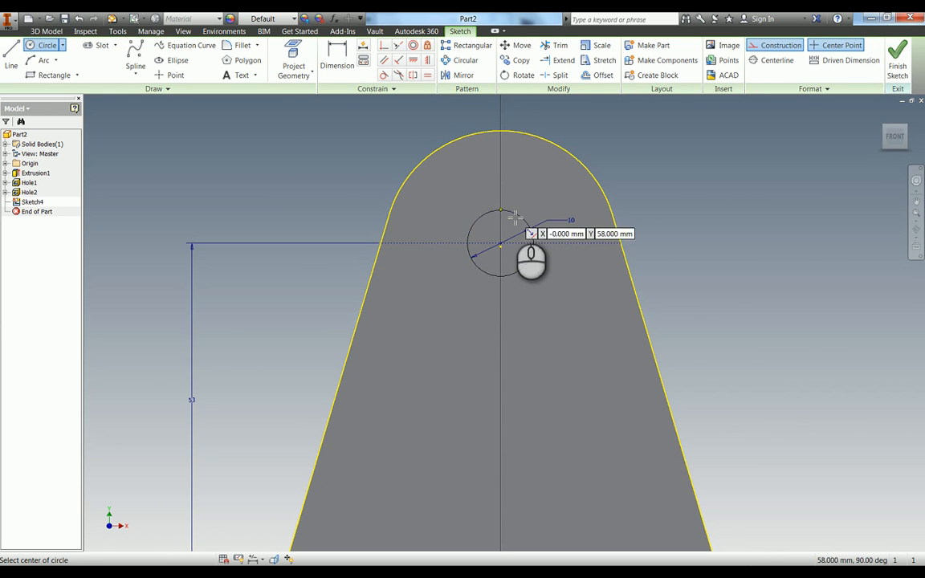
key("Return")
Convert the 10 mm circle from construction to regular geometry and turn off construction mode.
left_click(773, 45)
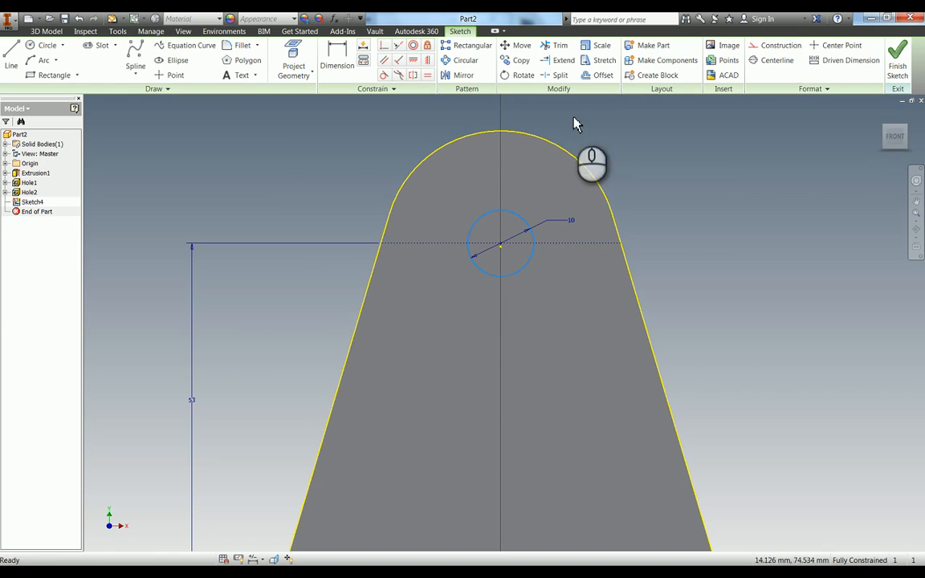
left_click(542, 161)
left_click(771, 45)
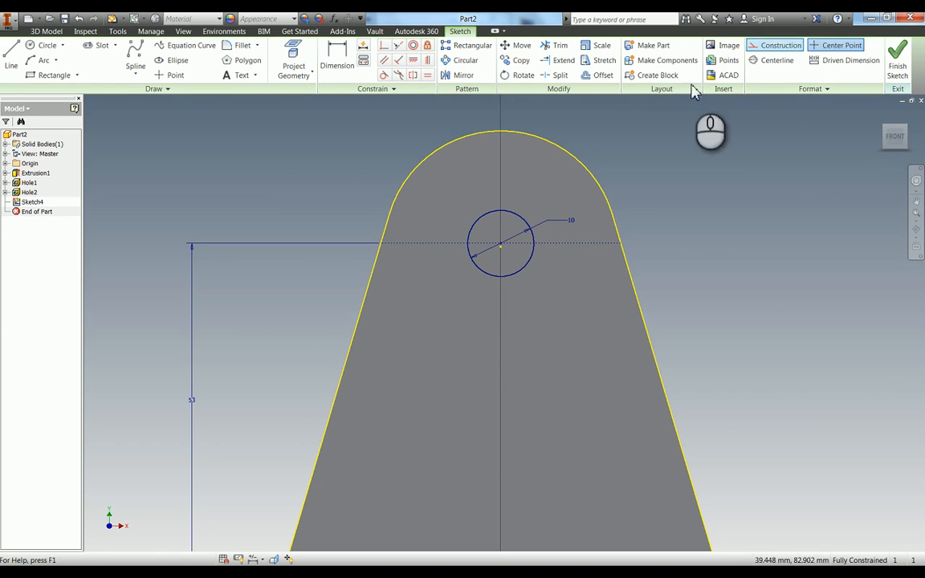
Draw a second circle about 22 mm in diameter, concentric with the 10 mm circle.
key("c")
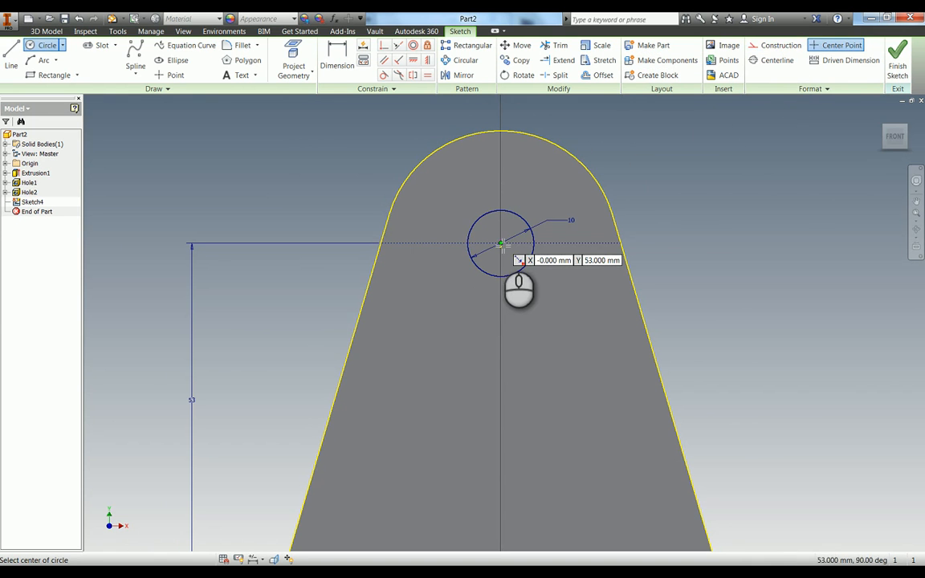
left_click(500, 243)
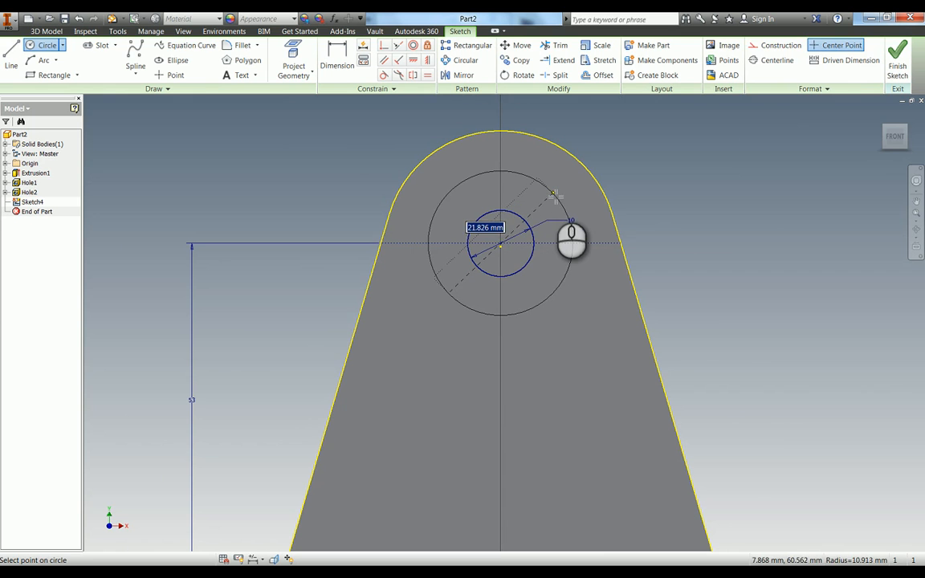
left_click(555, 196)
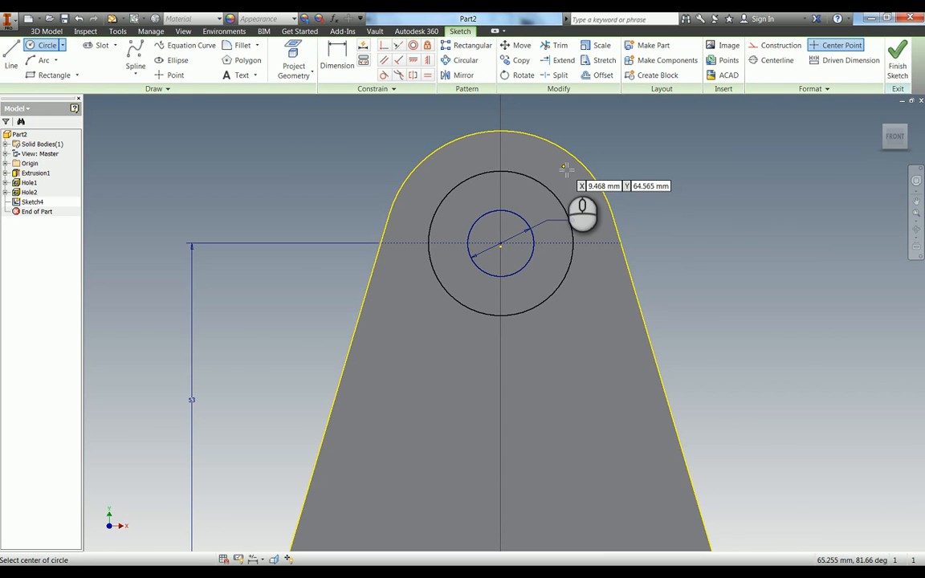
Dimension the radial gap between the two concentric circles as 6 mm.
key("d")
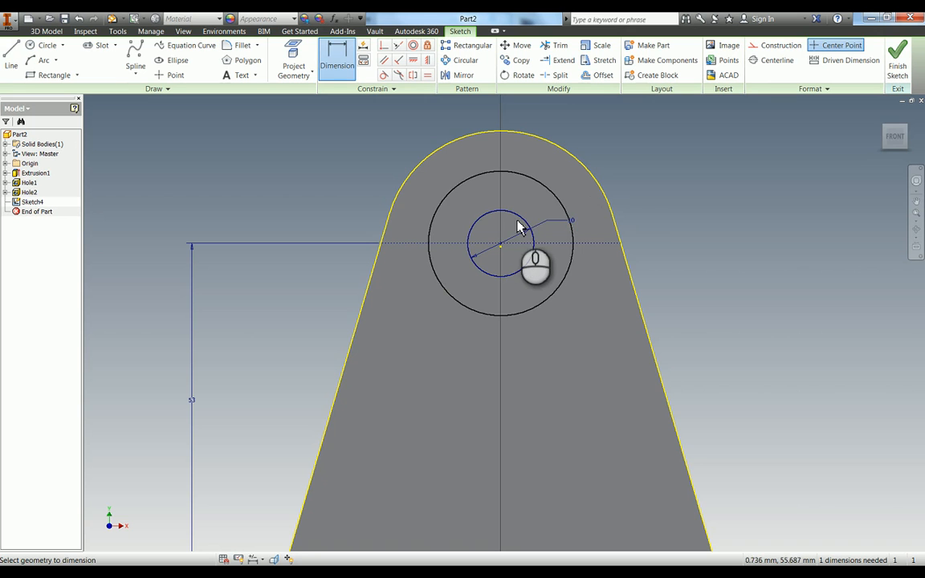
left_click(520, 227)
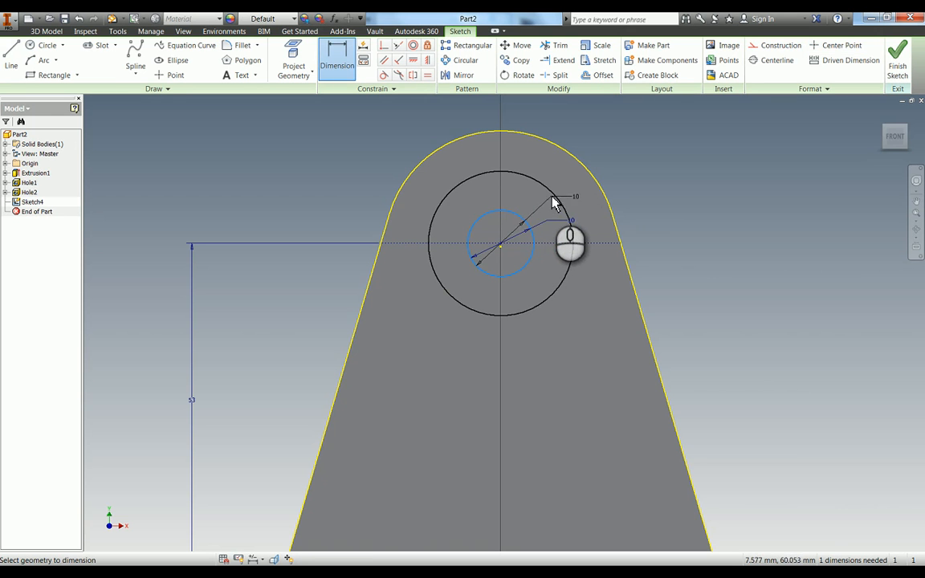
left_click(555, 201)
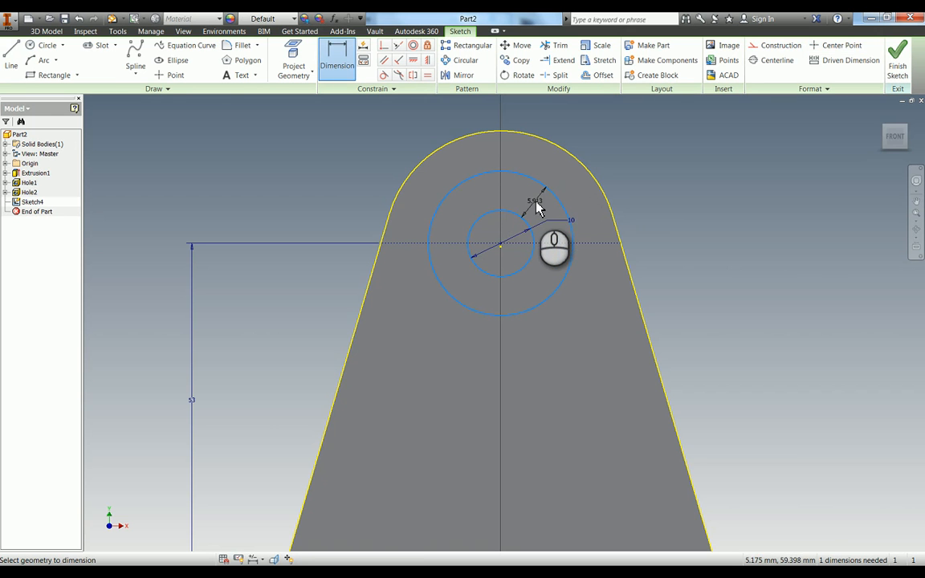
left_click(537, 208)
type("5")
key("Return")
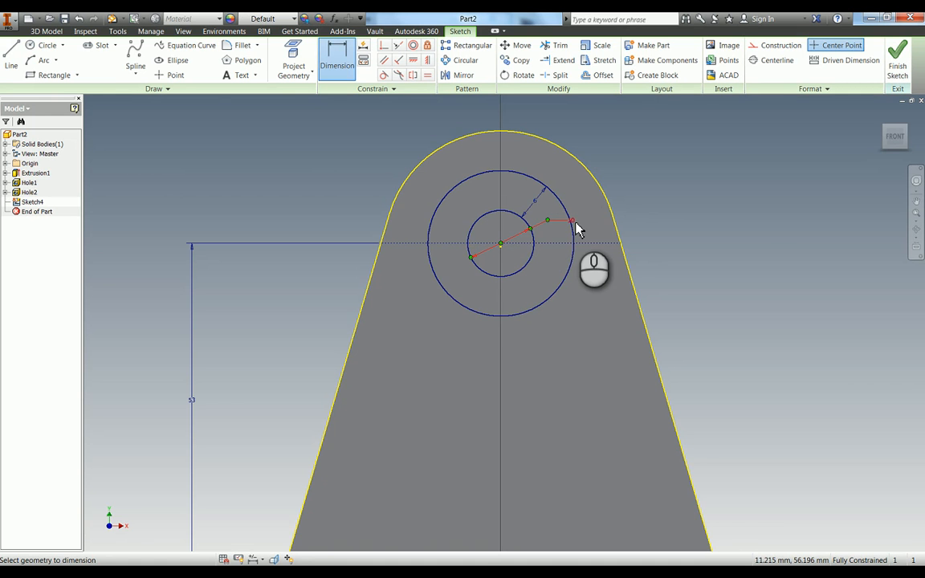
key("Escape")
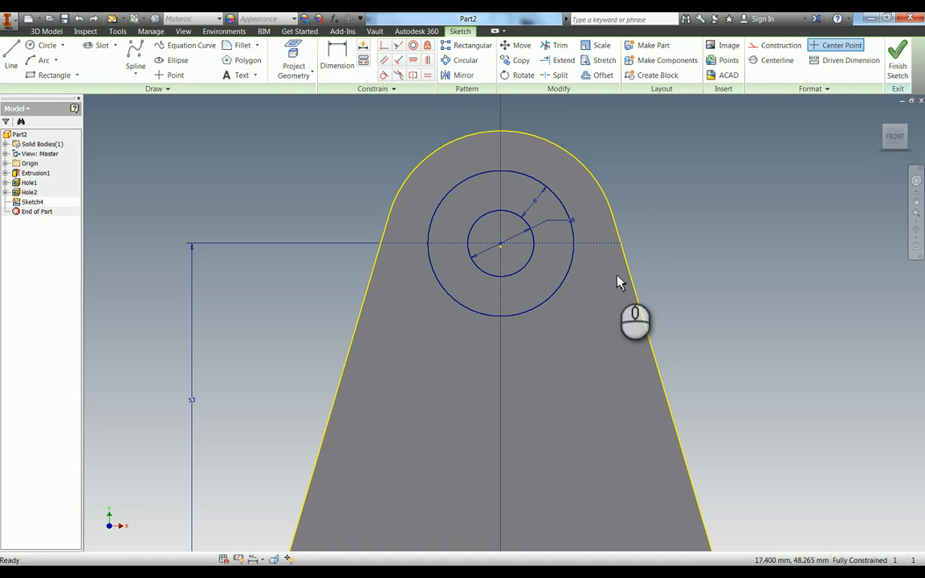
Draw two small circles, one above the other, between the large circle and the right slanted edge, the lower about 5 mm in diameter.
key("c")
left_click(592, 342)
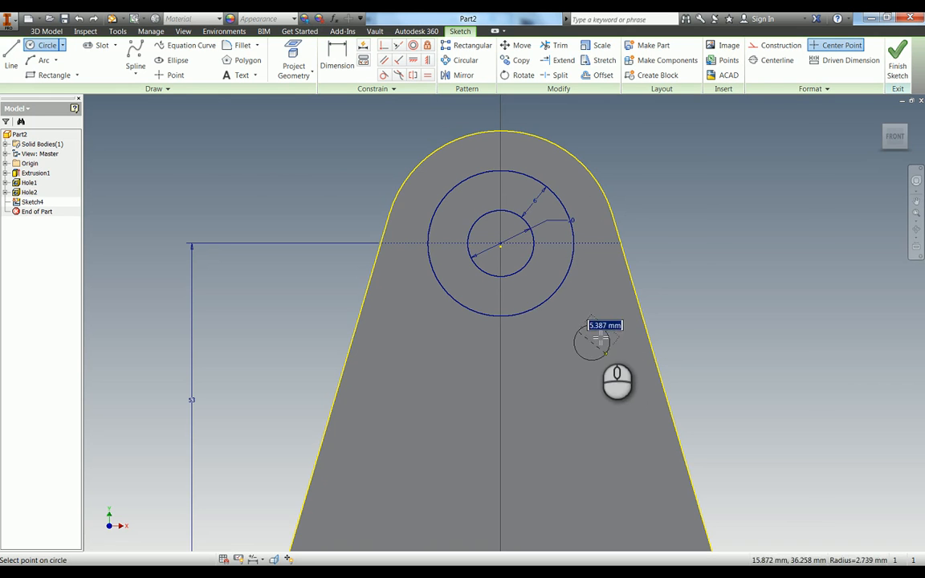
left_click(602, 345)
left_click(591, 287)
left_click(604, 293)
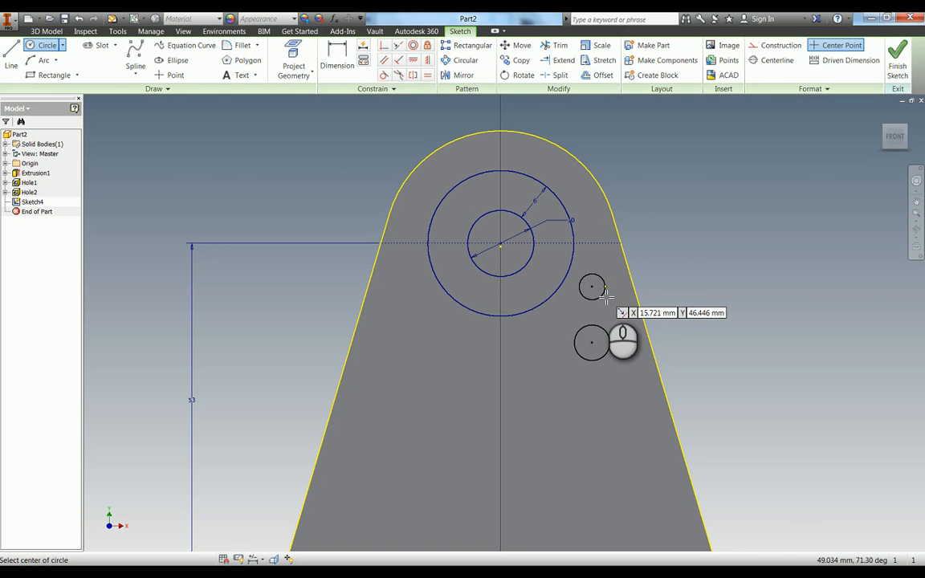
Make the two small circles equal in size and dimension the lower one's diameter as 6 mm.
key("equal")
left_click(604, 289)
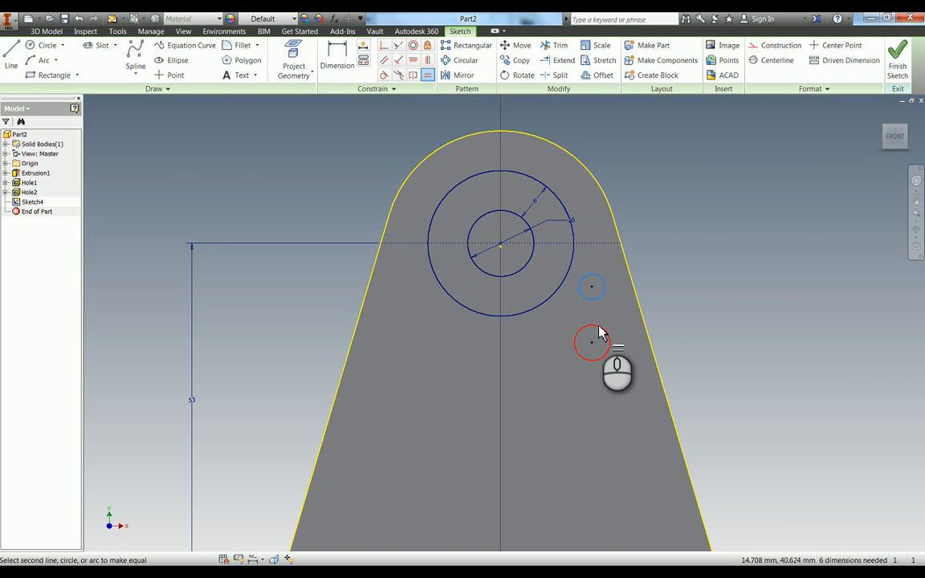
left_click(602, 333)
key("d")
left_click(611, 347)
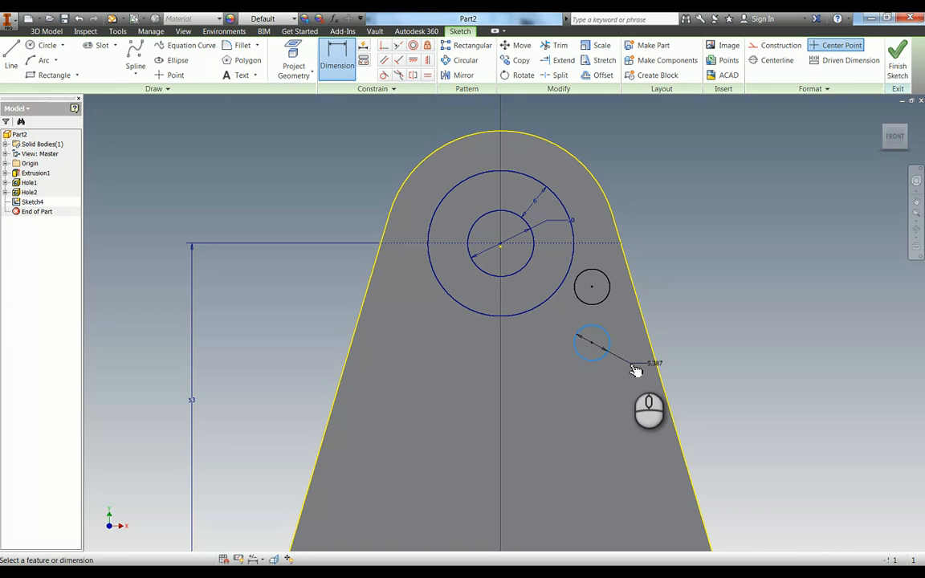
left_click(636, 371)
type("6")
key("Return")
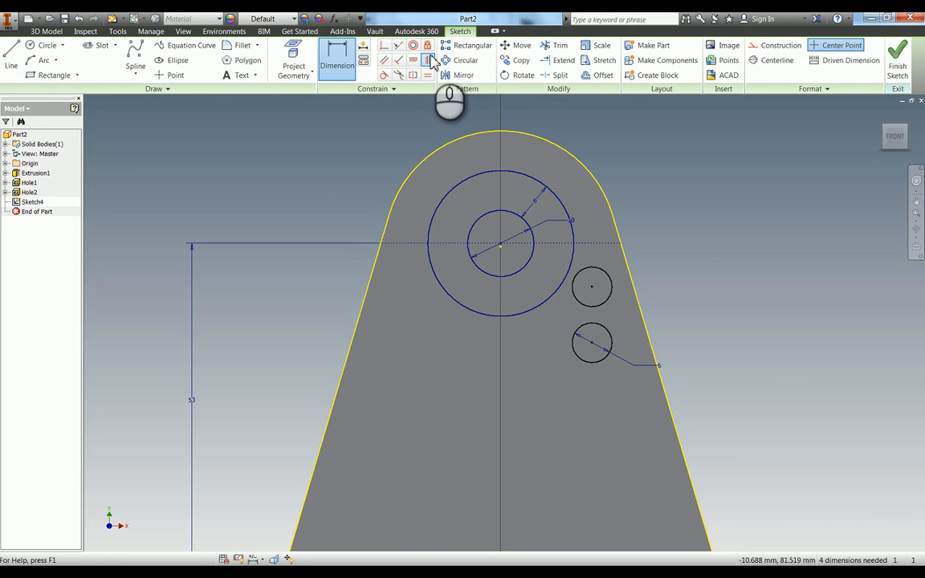
Align the centres of the two small circles vertically and dimension the distance between them as 11 mm.
left_click(428, 60)
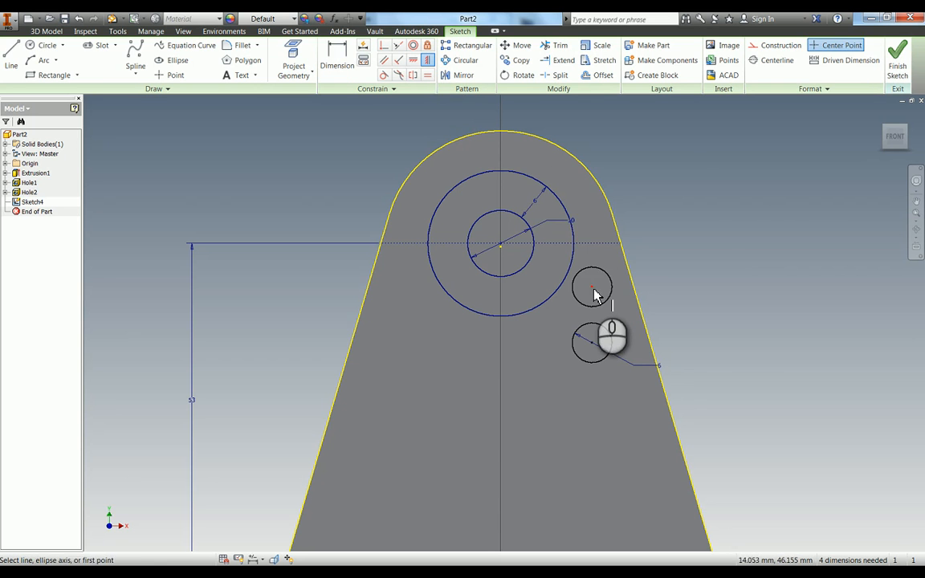
left_click(591, 342)
left_click(591, 342)
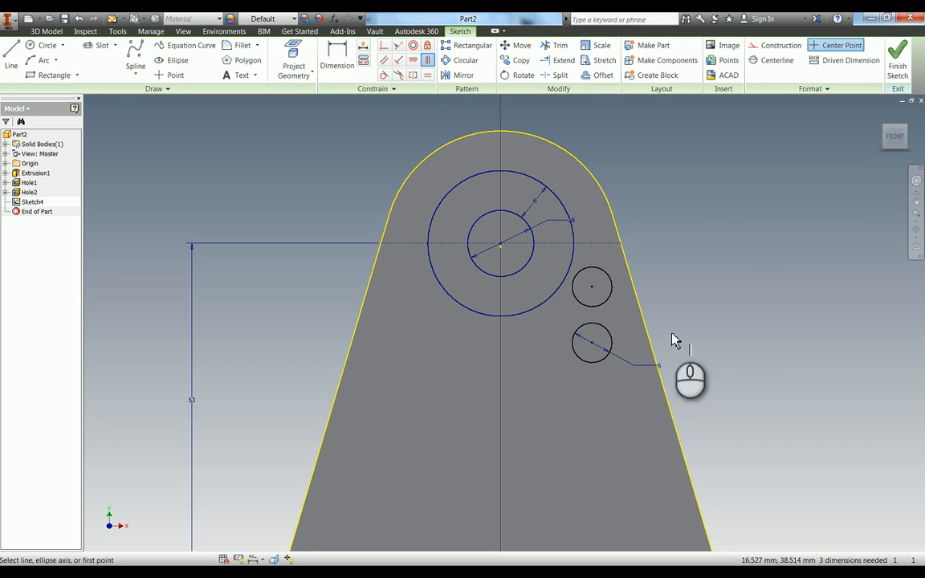
key("d")
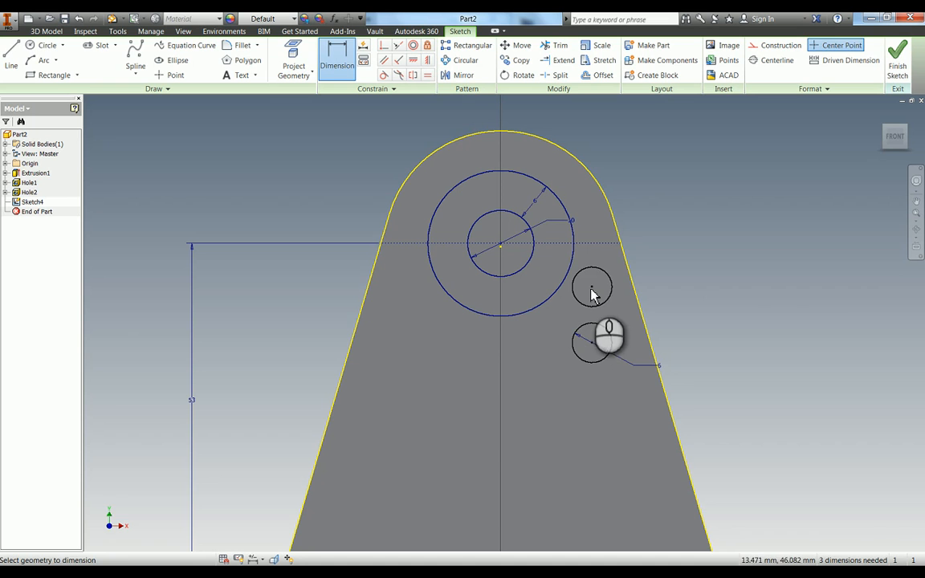
left_click(591, 286)
left_click(592, 342)
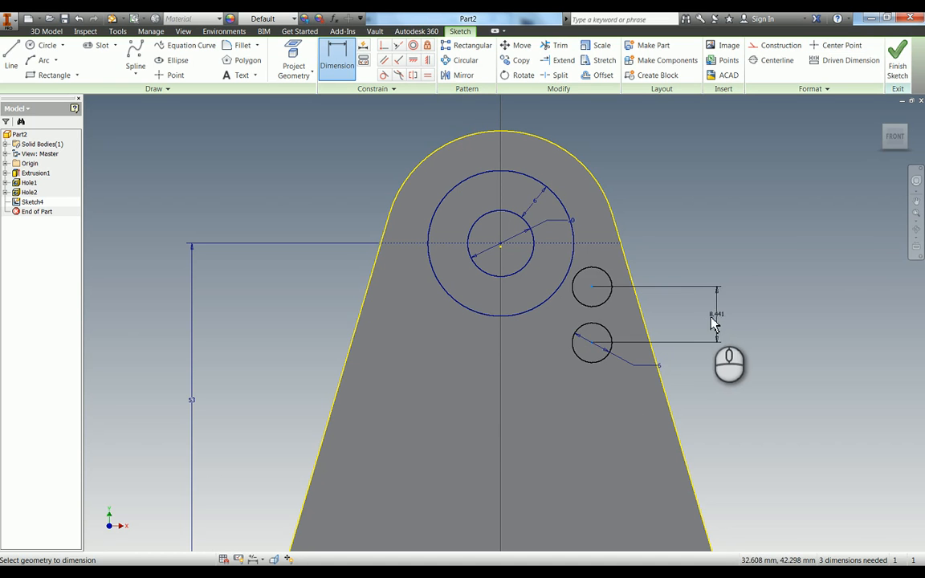
left_click(708, 321)
type("11")
key("Return")
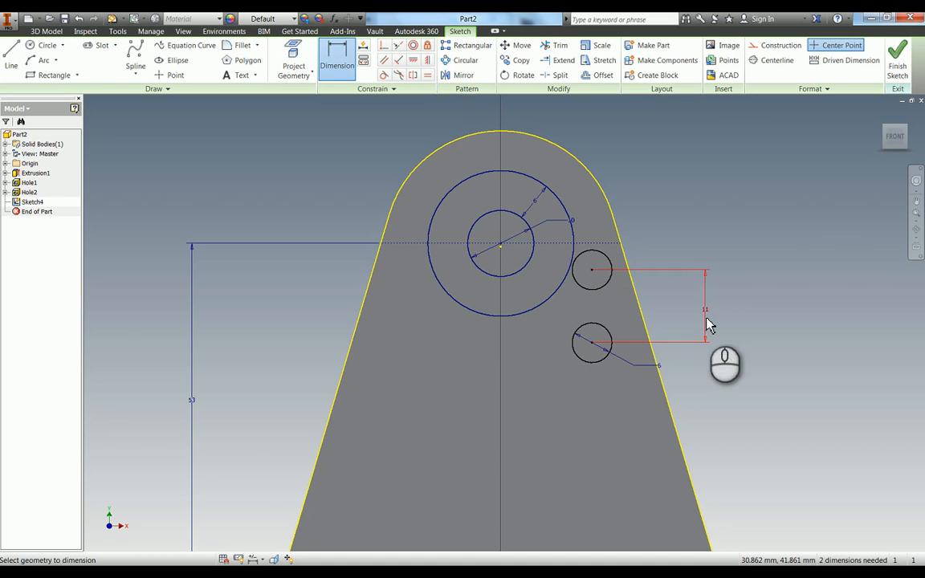
Dimension the lower small circle's centre from the horizontal construction line as d28/2, half the circles' centre spacing.
left_click(592, 342)
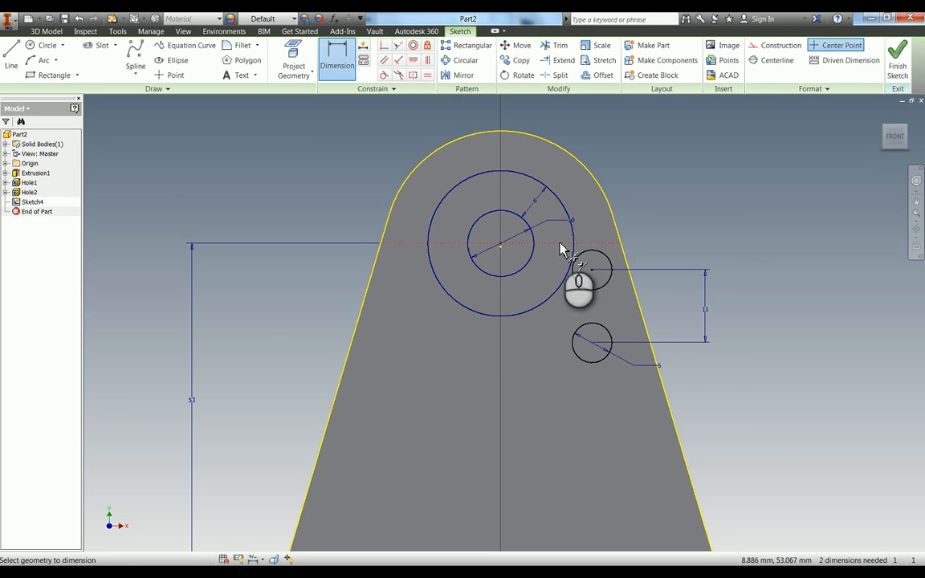
left_click(560, 243)
left_click(668, 307)
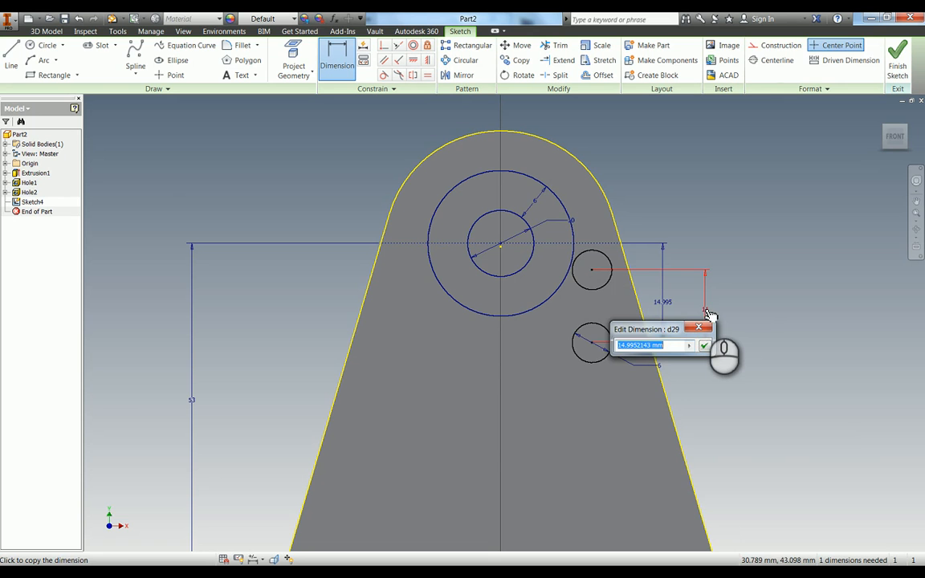
type("d28/2")
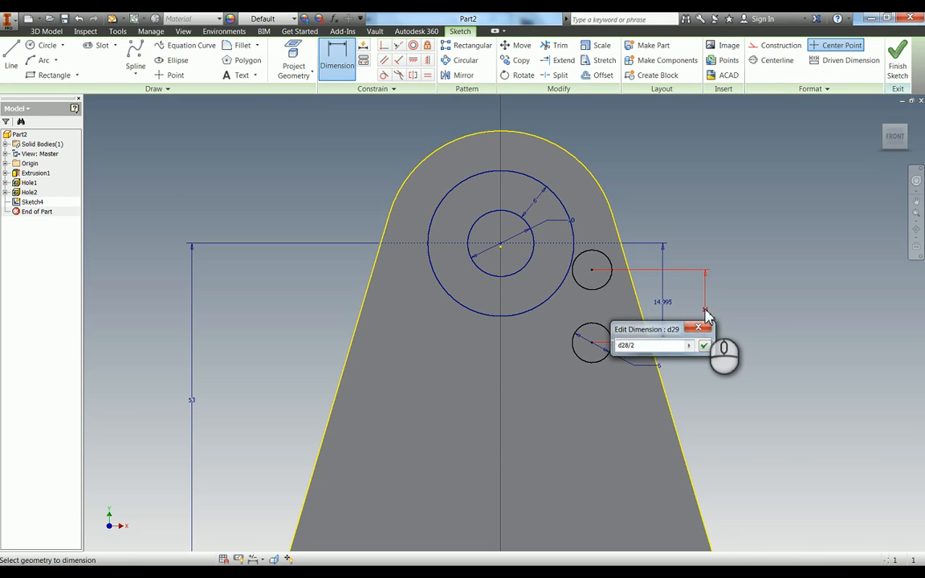
key("Return")
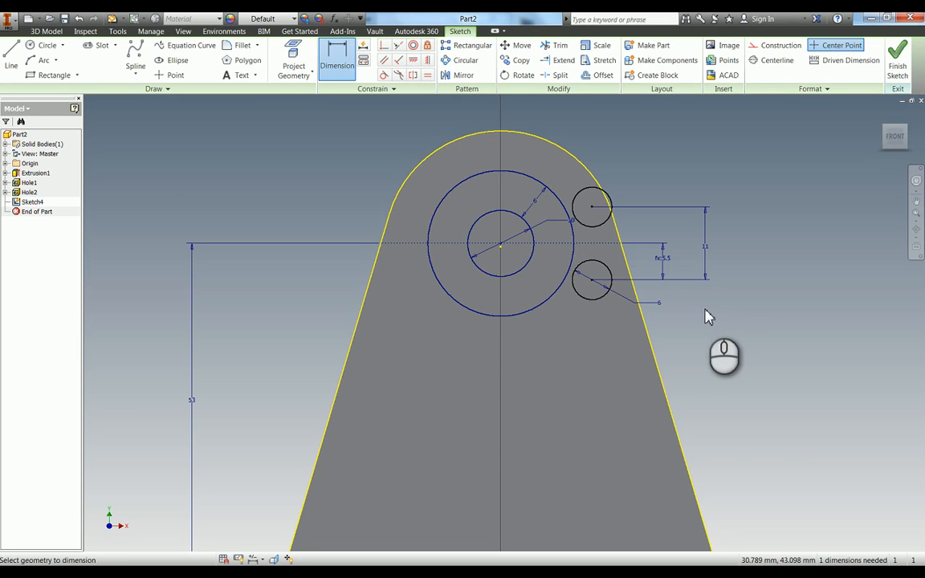
Make the upper small circle tangent to the 10 mm inner circle.
left_click(386, 76)
left_click(578, 197)
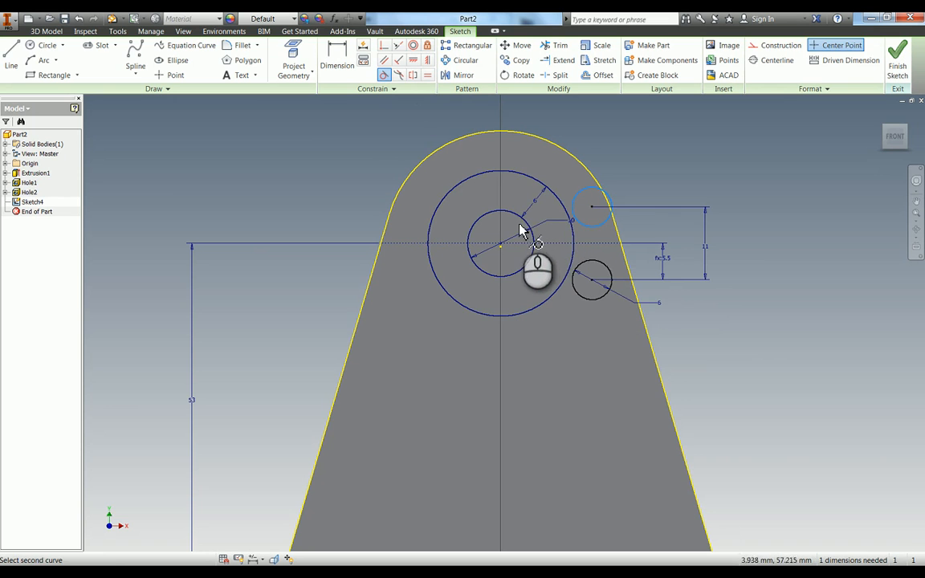
left_click(520, 231)
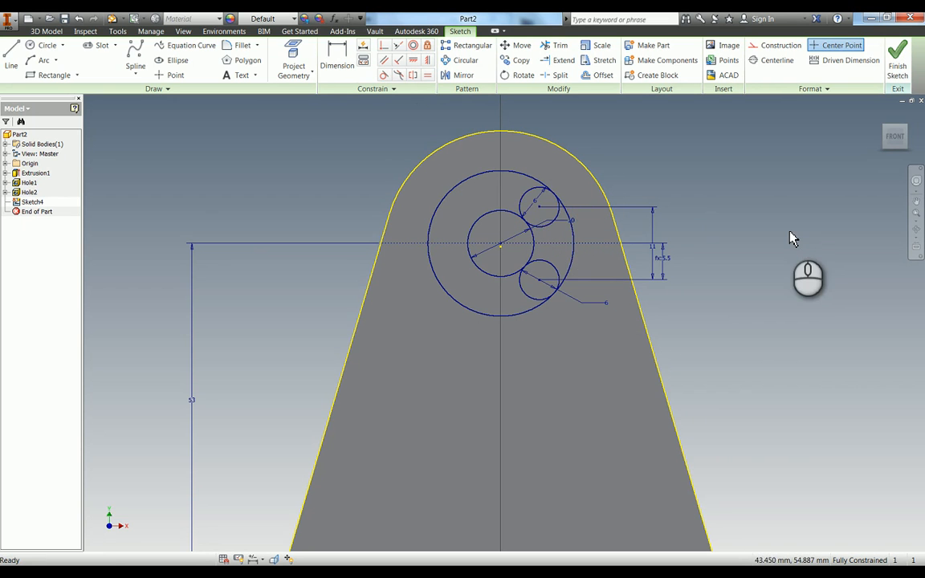
Trim the concentric and small circles down to one closed kidney-shaped profile on the right of the centreline.
key("x")
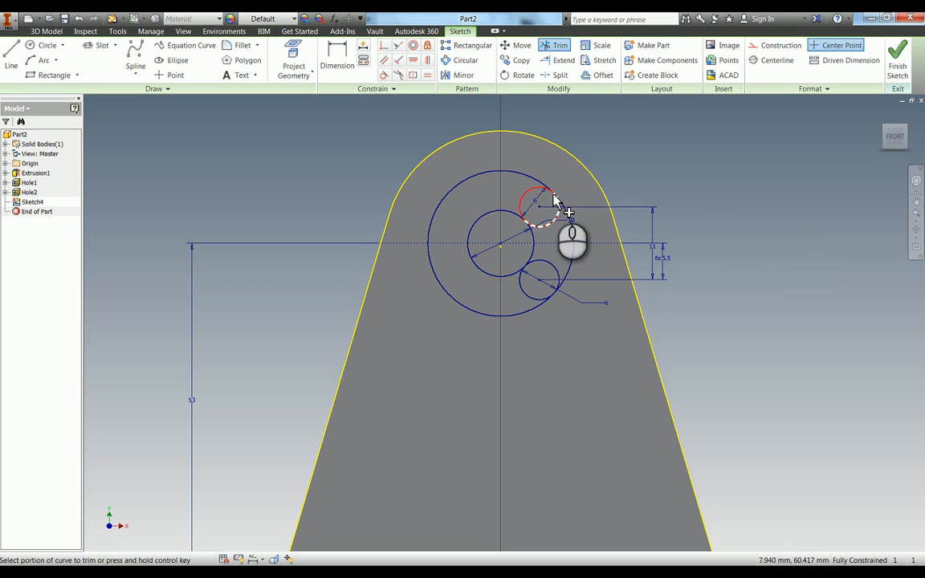
left_click(503, 213)
left_click(510, 277)
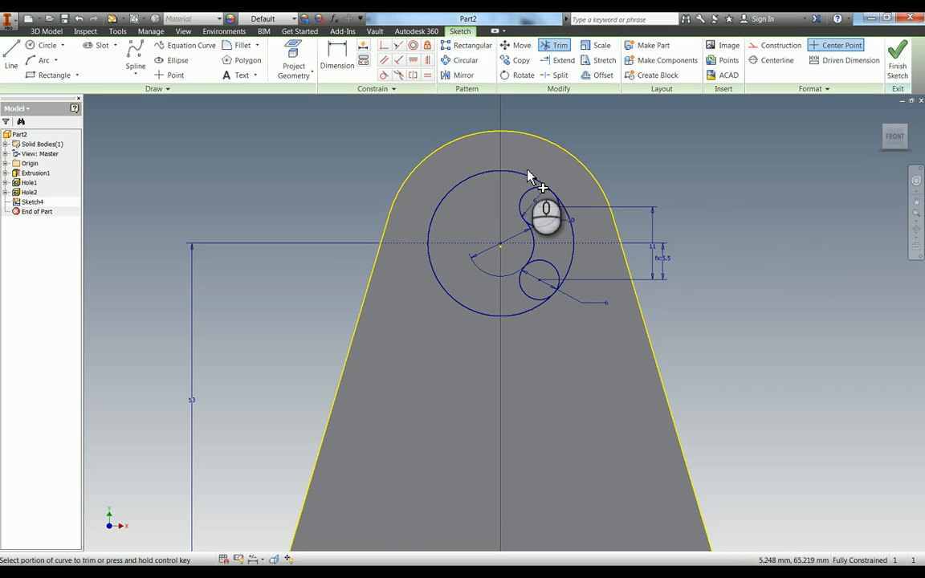
left_click(550, 229)
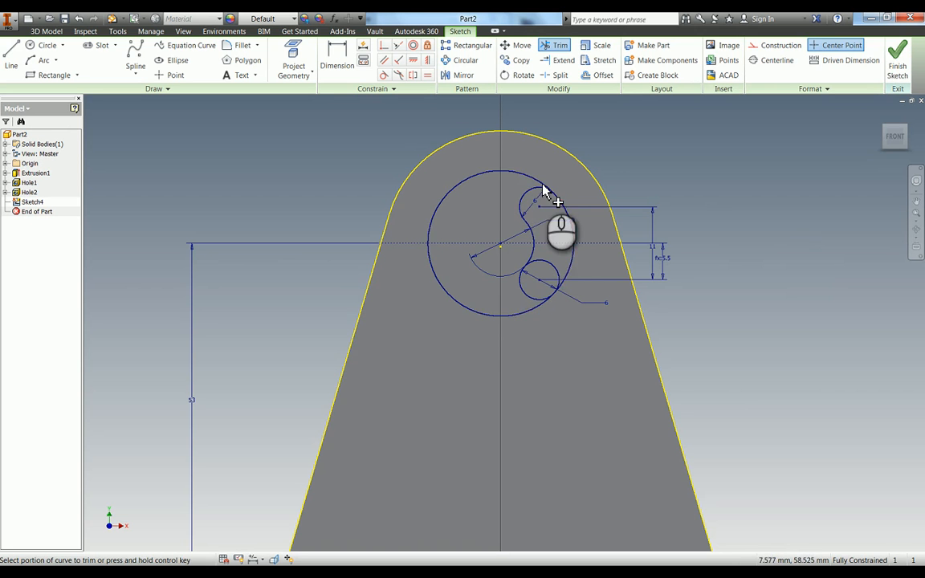
left_click(547, 200)
left_click(532, 310)
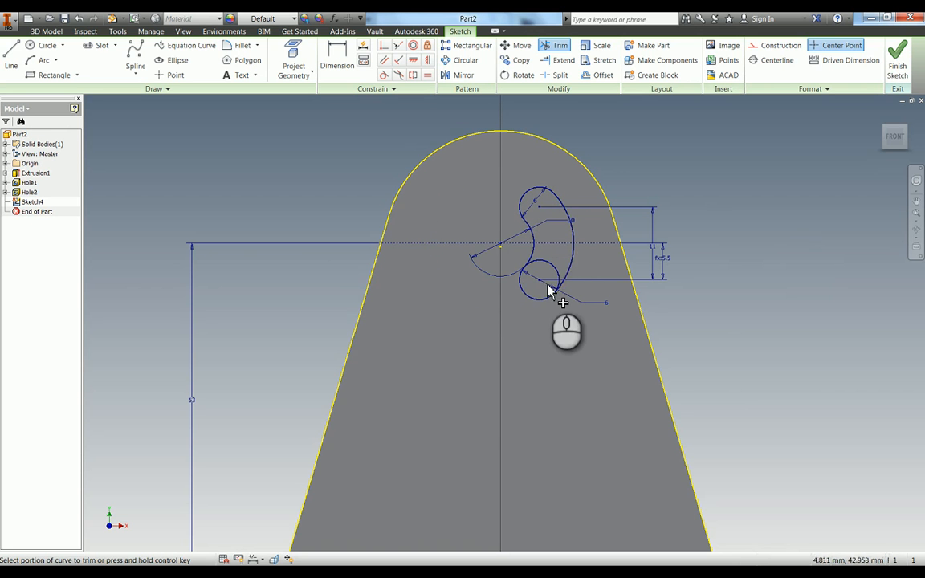
left_click(550, 263)
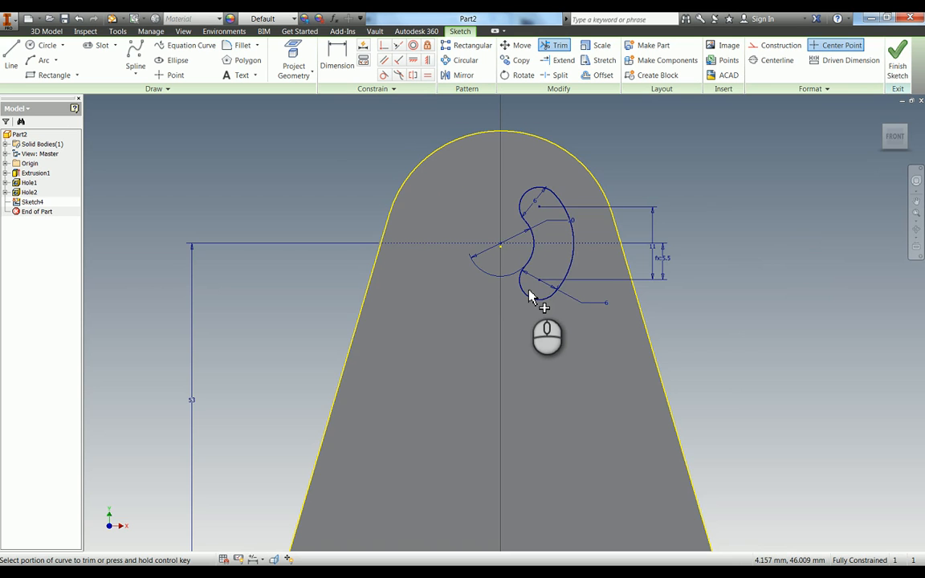
Extrude the kidney-shaped profile as a cut into the front face to form a shallow pocket.
key("e")
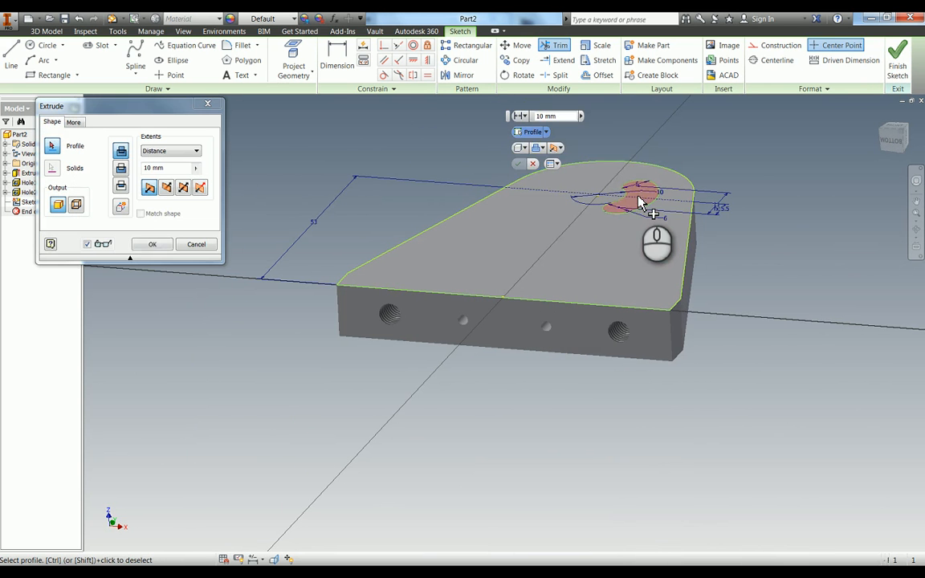
left_click(121, 168)
left_click(146, 168)
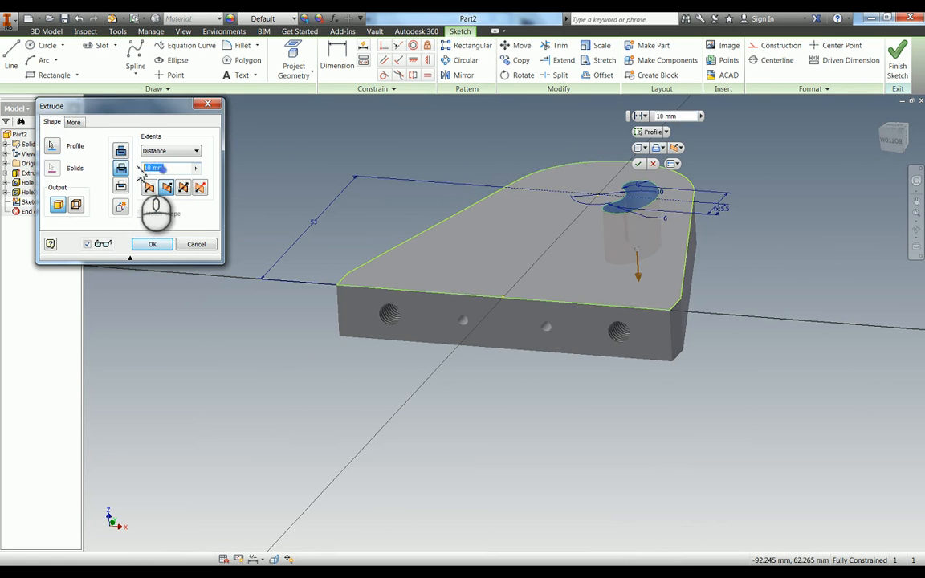
key("Return")
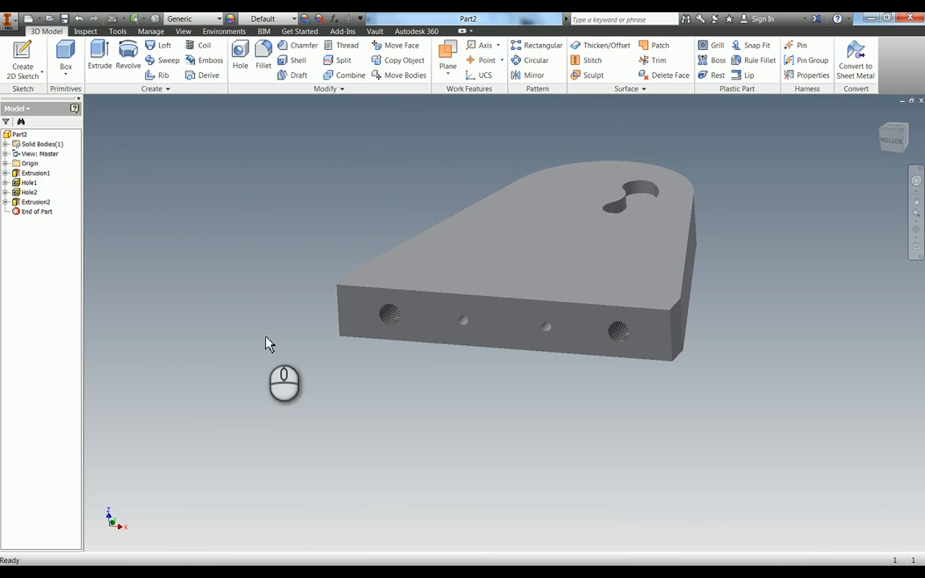
Start a sketch on the front face and place a point below the kidney-shaped pocket, about 12 mm right of the centreline.
key("s")
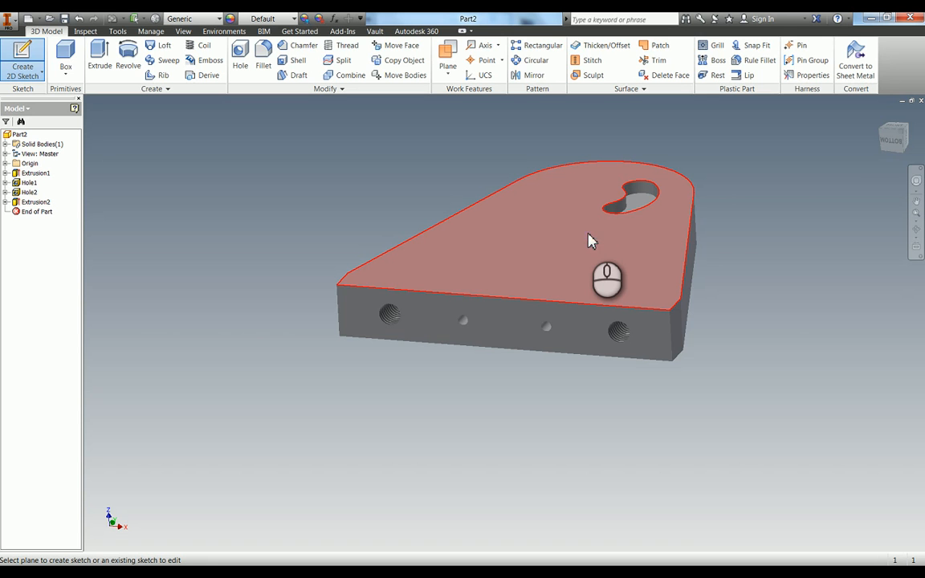
mouse_move(590, 241)
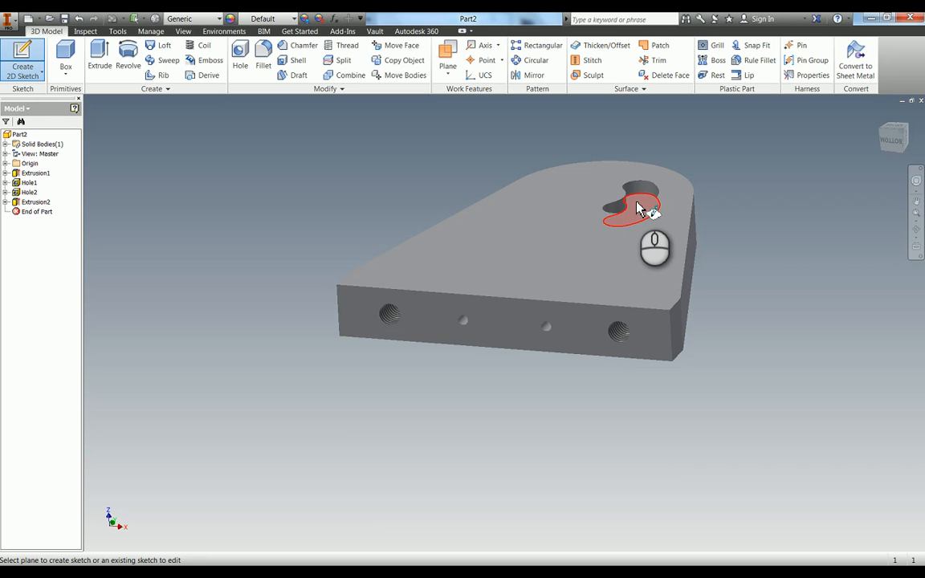
left_click(590, 212)
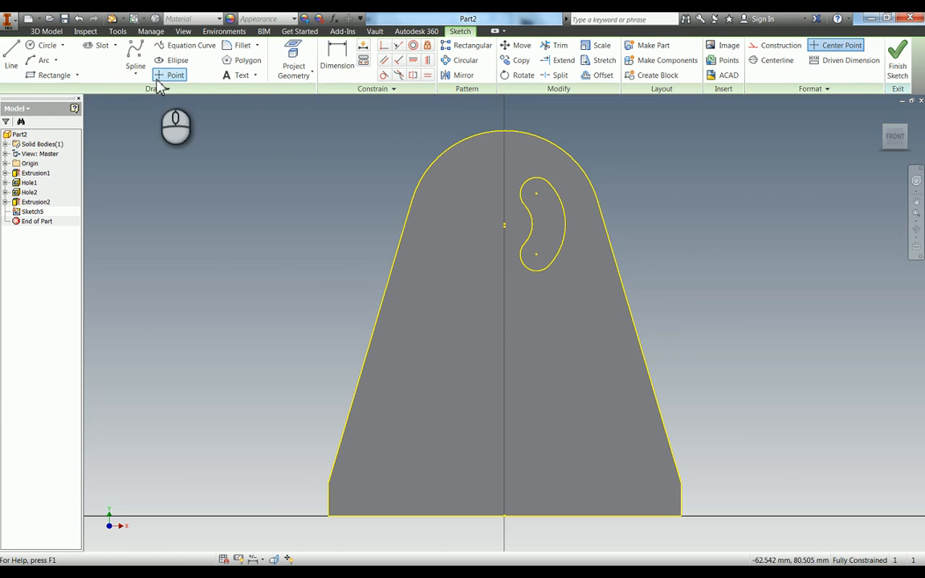
left_click(155, 78)
left_click(568, 334)
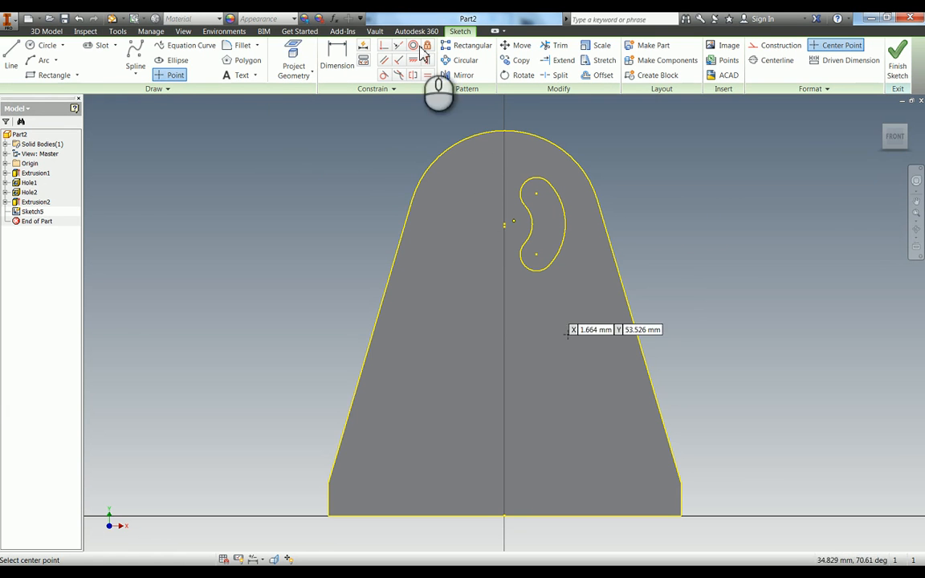
Dimension the sketch point's height above the part's bottom edge as 53 mm.
left_click(336, 56)
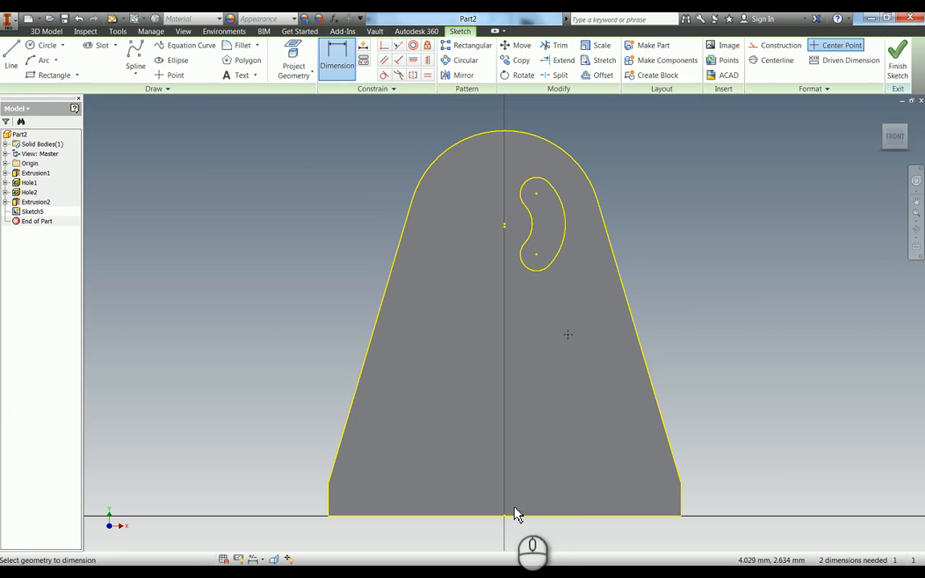
left_click(568, 334)
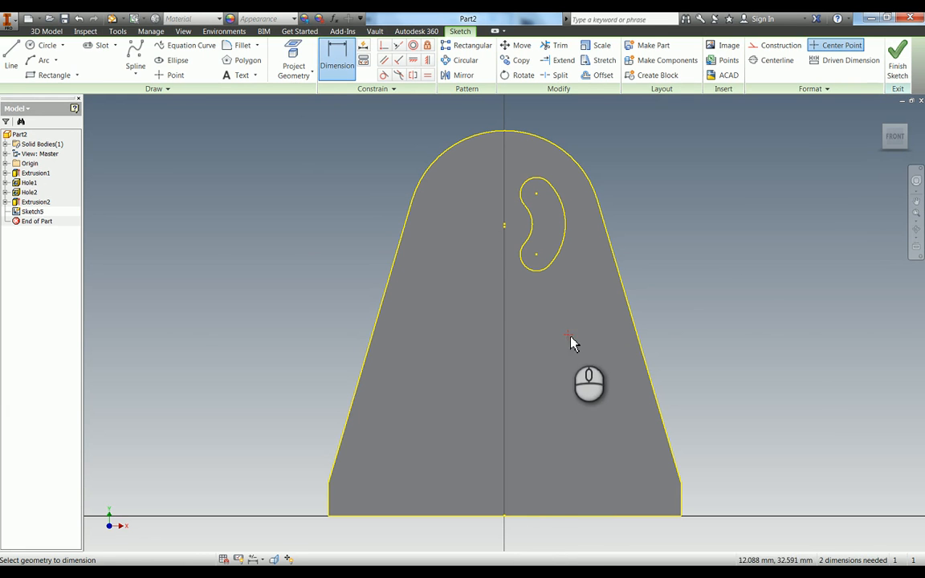
left_click(573, 514)
left_click(811, 406)
type("53")
key("Return")
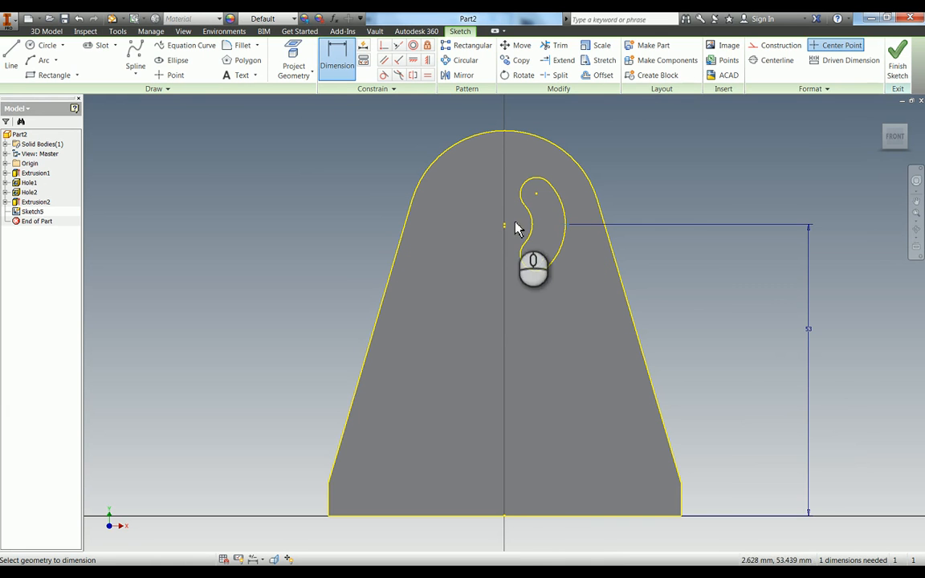
Dimension the point's horizontal distance from the midpoint of the bottom edge as 8 mm.
left_click(504, 516)
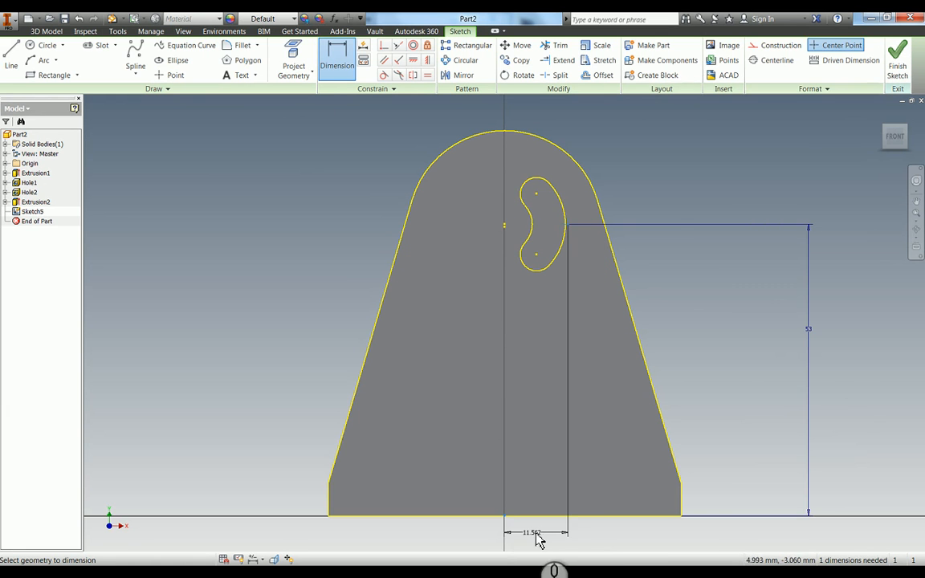
left_click(542, 537)
type("8")
key("Return")
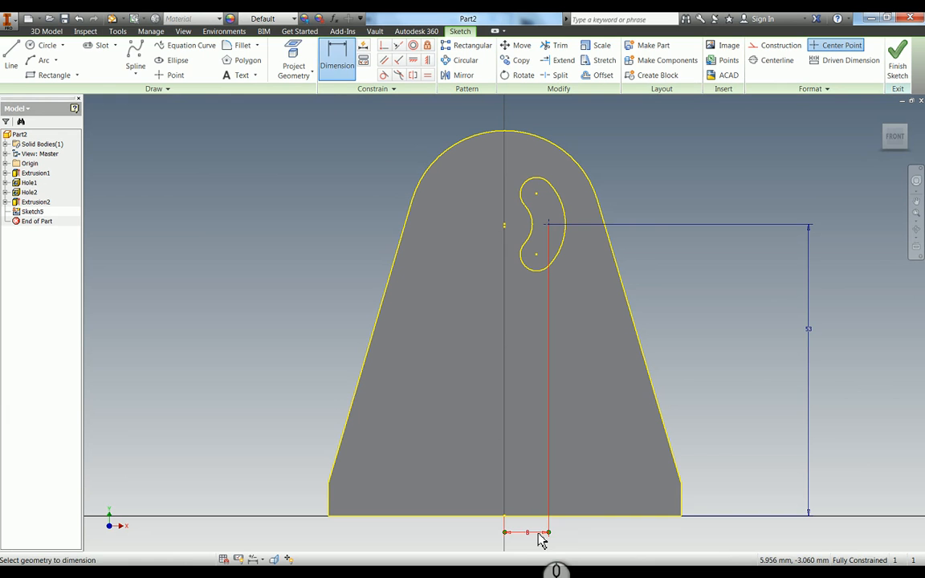
Create a drilled hole 2 mm in diameter and 5 mm deep at the sketch point.
key("h")
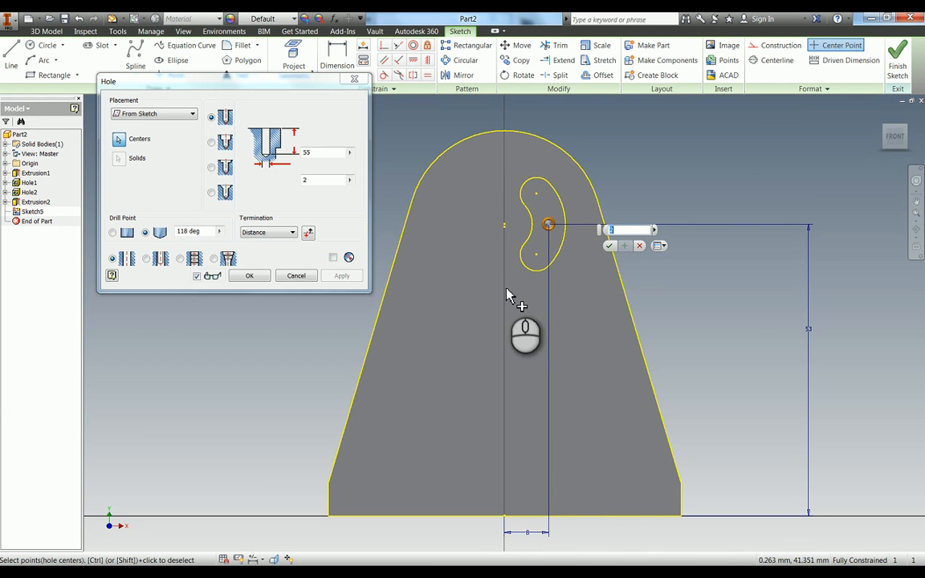
left_click(319, 152)
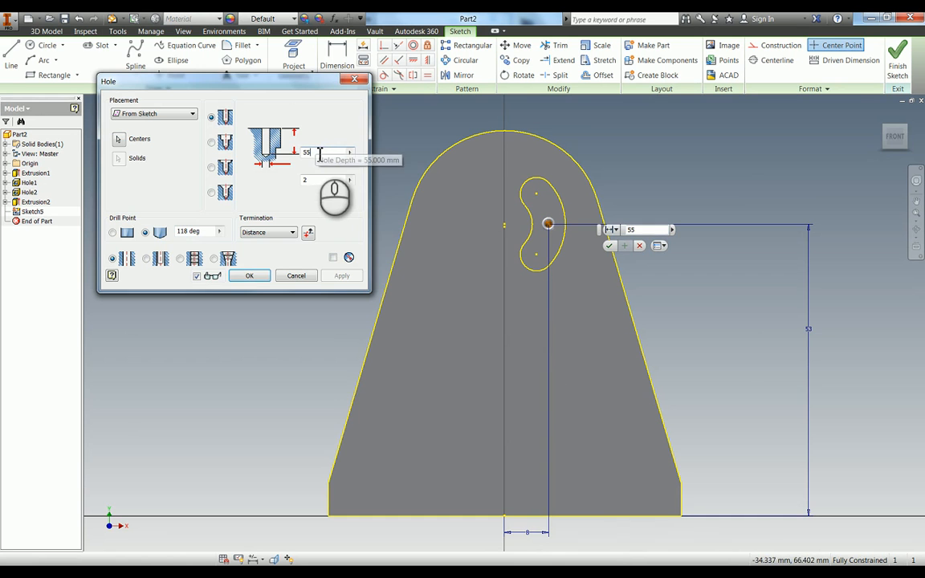
left_click(252, 277)
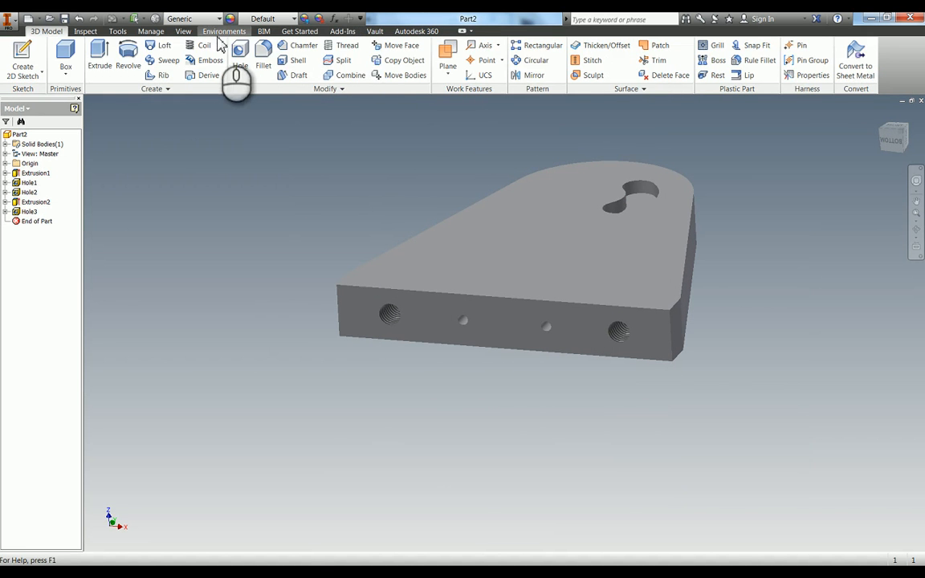
Examine the internal hole depths from the side face using Shaded with Hidden Edges, and restore the Shaded visual style.
left_click(185, 31)
left_click(809, 44)
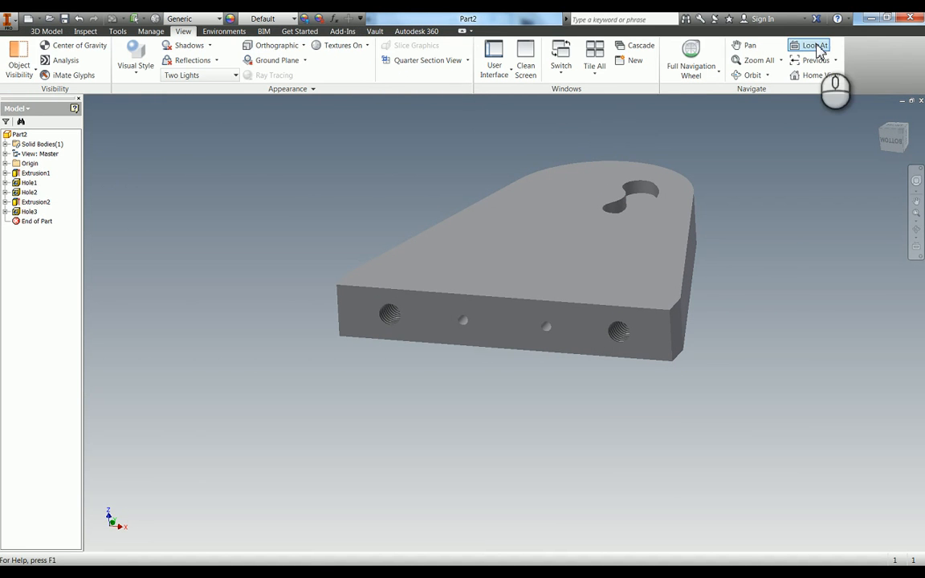
left_click(678, 341)
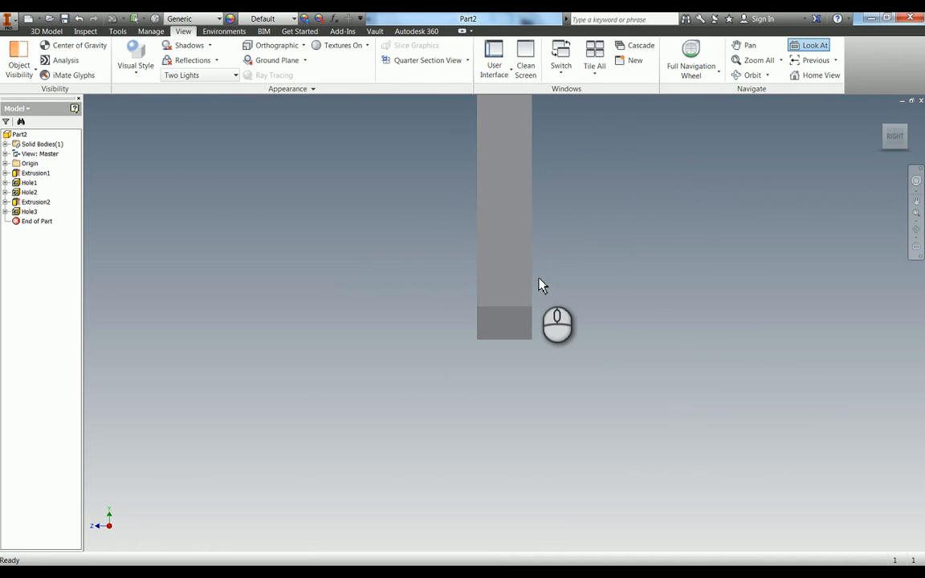
left_click(134, 68)
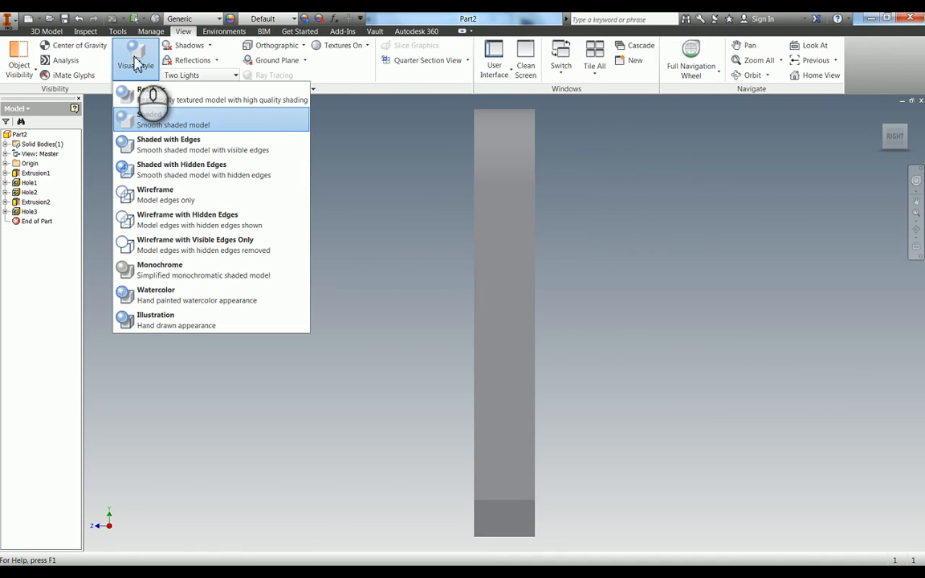
left_click(164, 169)
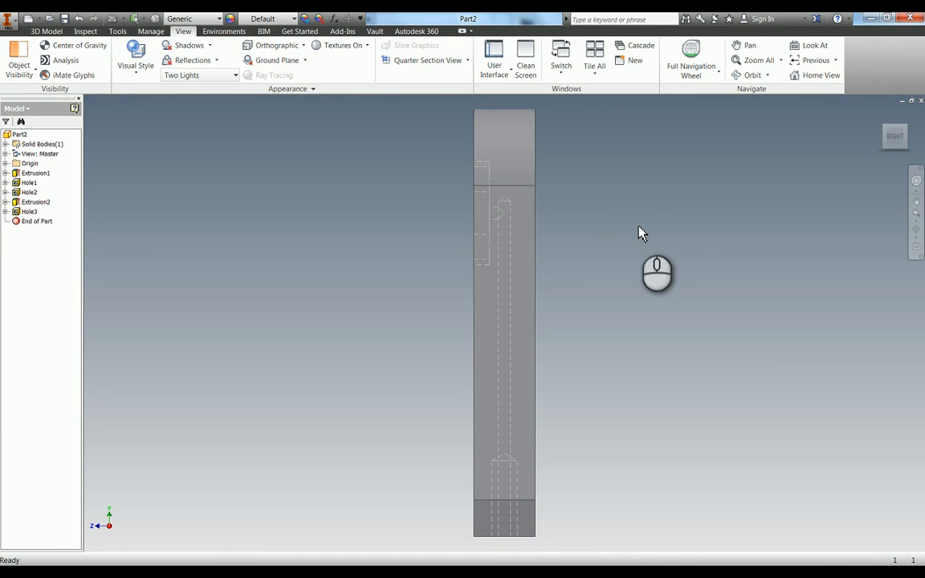
left_click(134, 69)
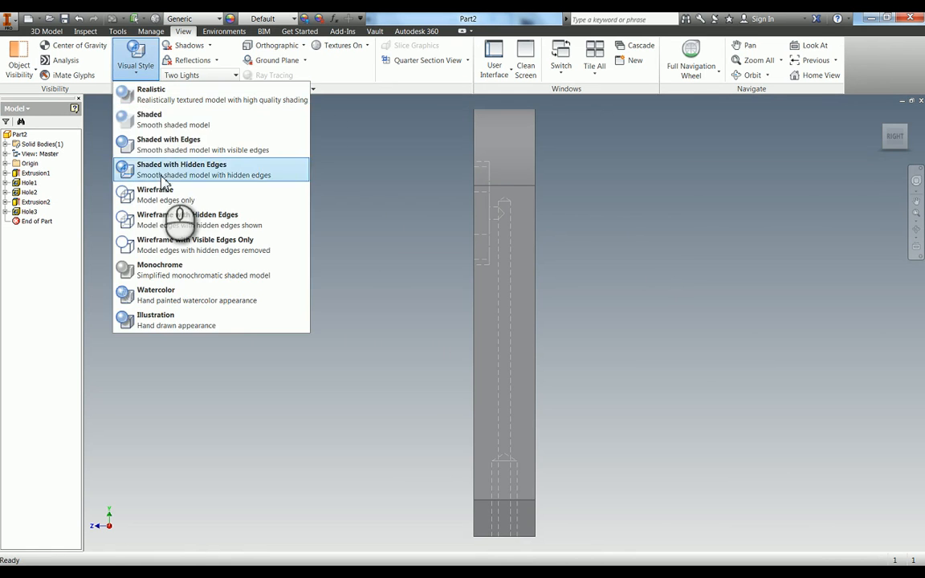
left_click(146, 119)
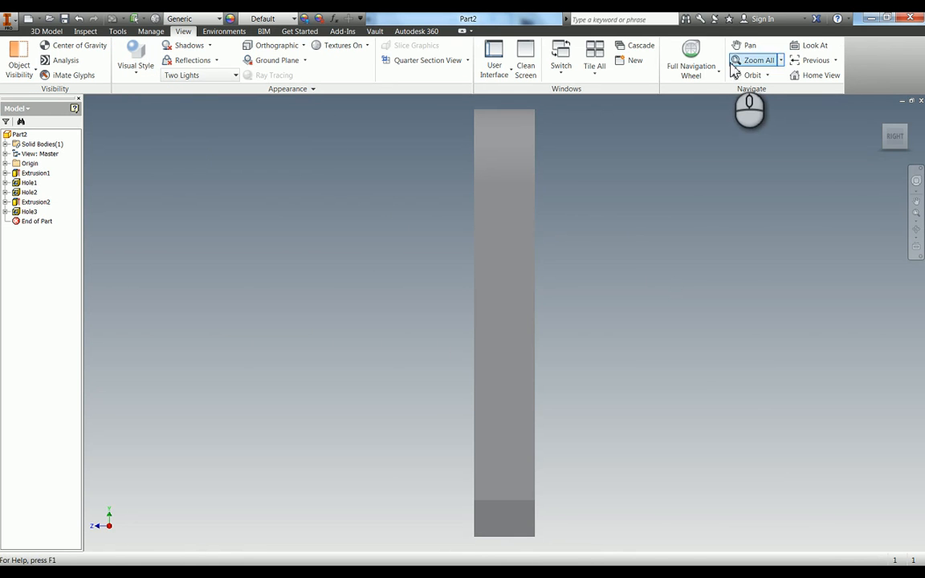
Start a sketch on the front face and place a point left of the centreline, about 44 mm above the bottom edge.
key("F6")
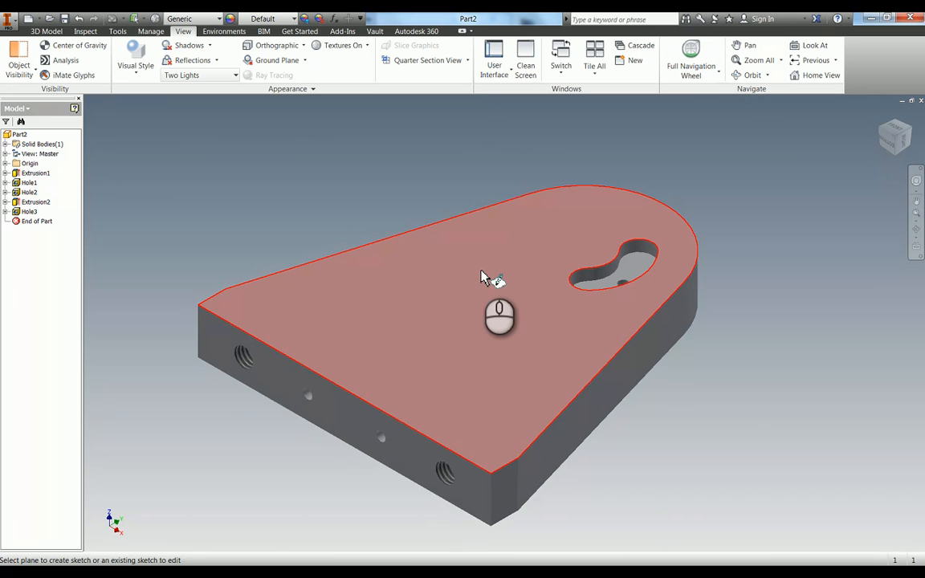
left_click(487, 276)
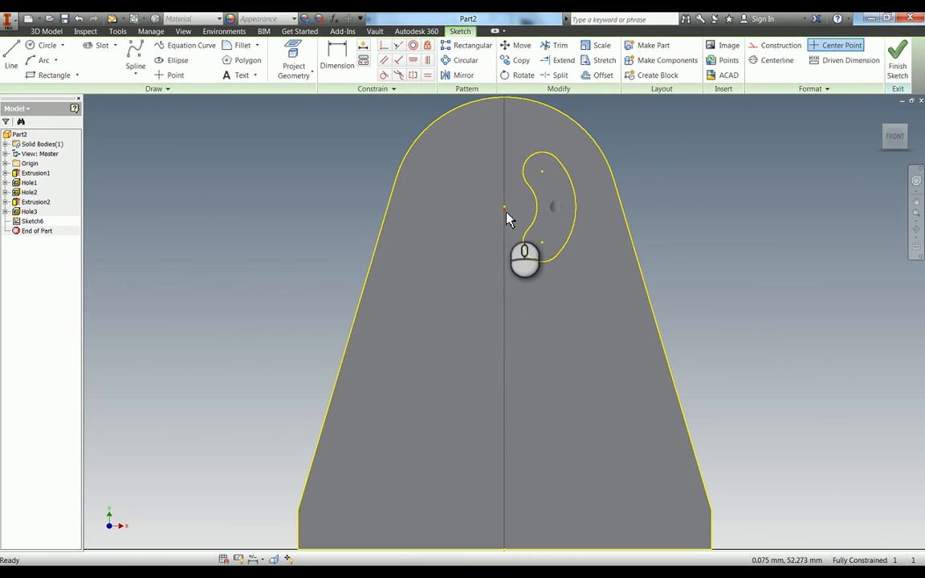
left_click(172, 75)
left_click(446, 266)
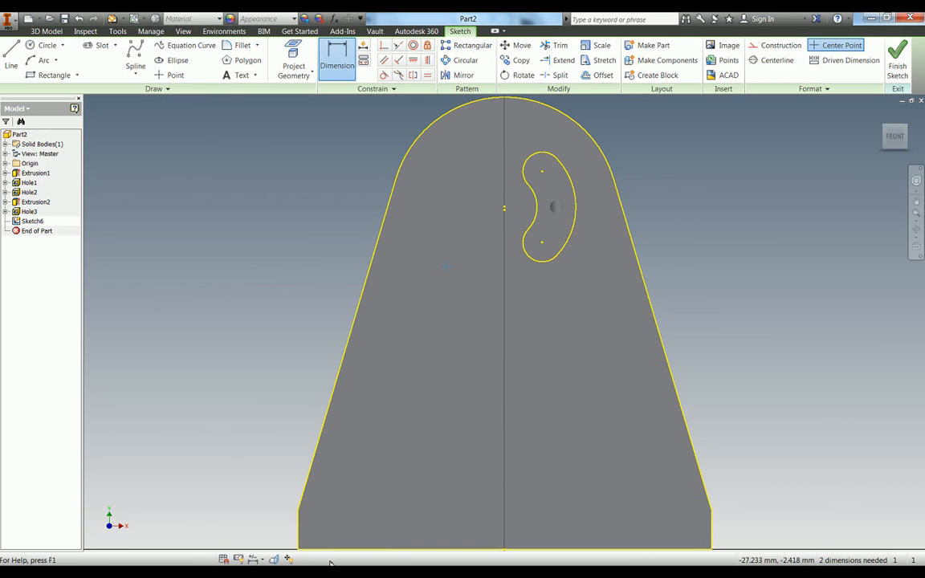
Dimension the point's height above the bottom edge as 53 mm and constrain it vertically onto the part's centreline.
left_click(294, 536)
left_click(186, 401)
type("53")
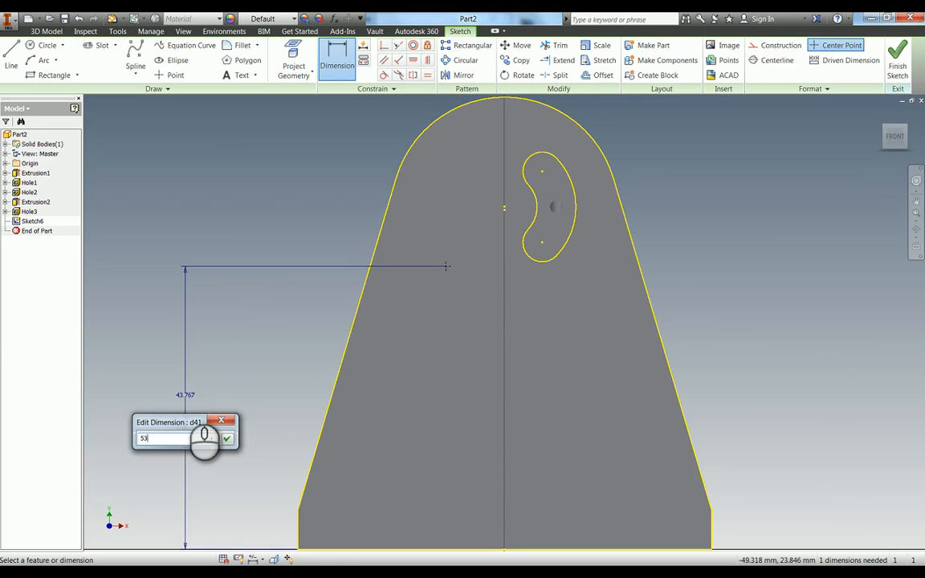
key("Return")
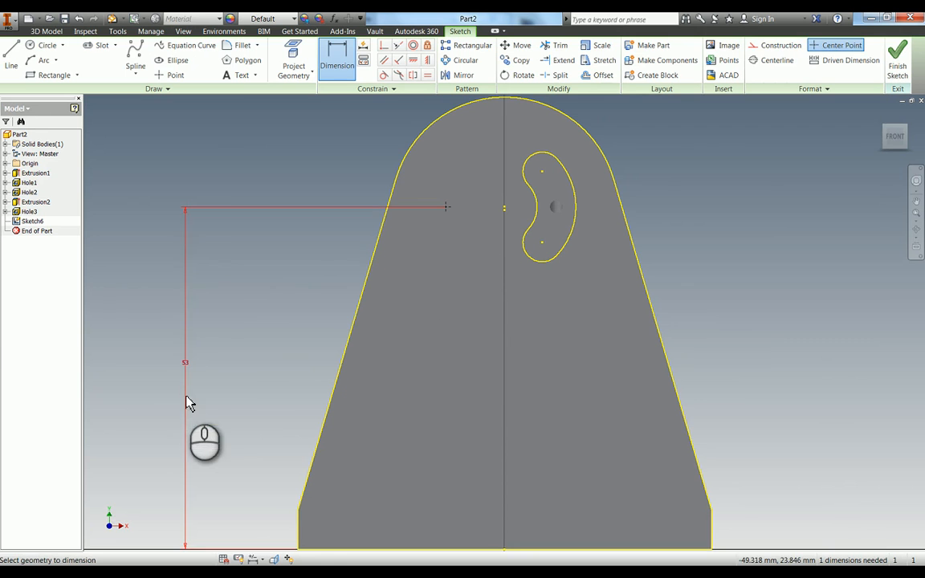
left_click(426, 61)
left_click(446, 208)
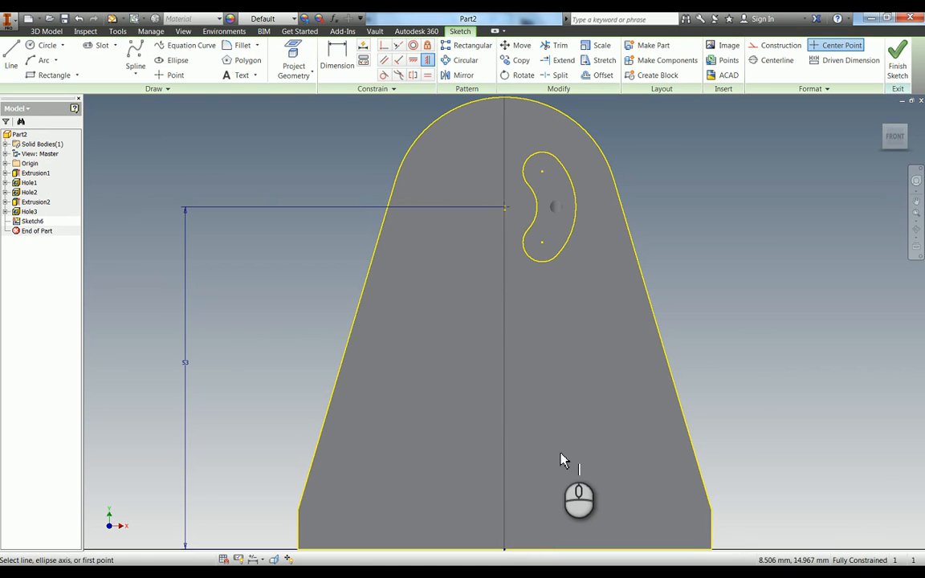
Create a tapped through-all hole at the sketch point with an ISO Metric profile M5x0.8 thread at full depth.
key("h")
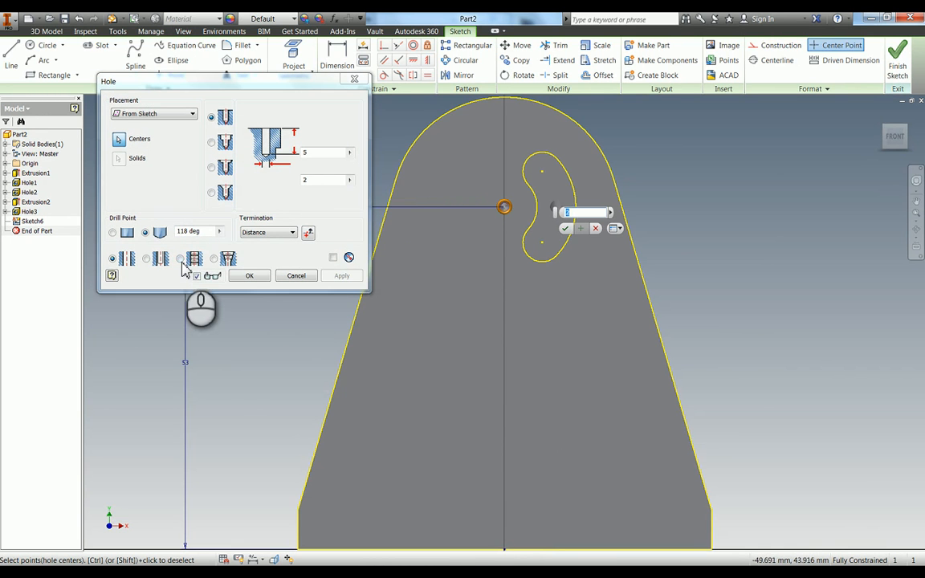
left_click(181, 259)
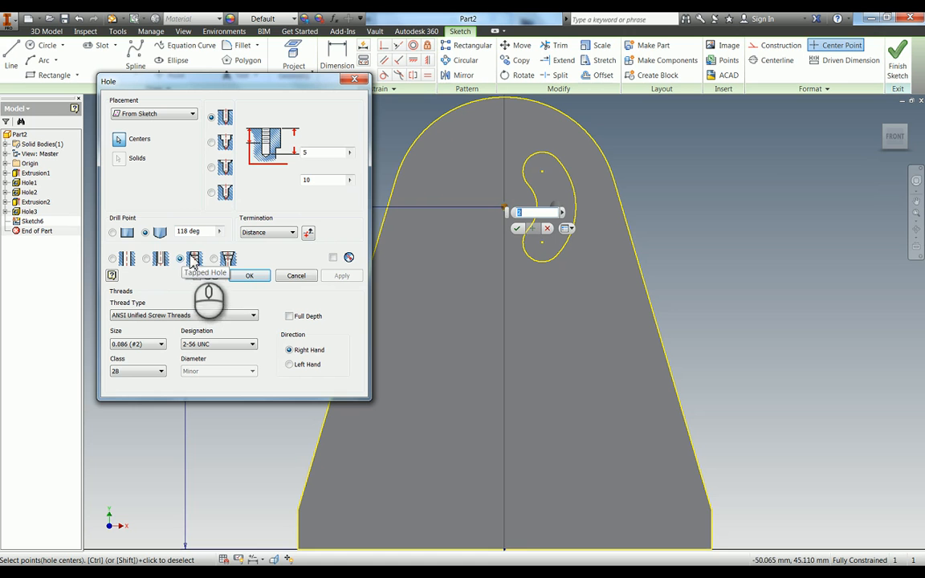
left_click(147, 316)
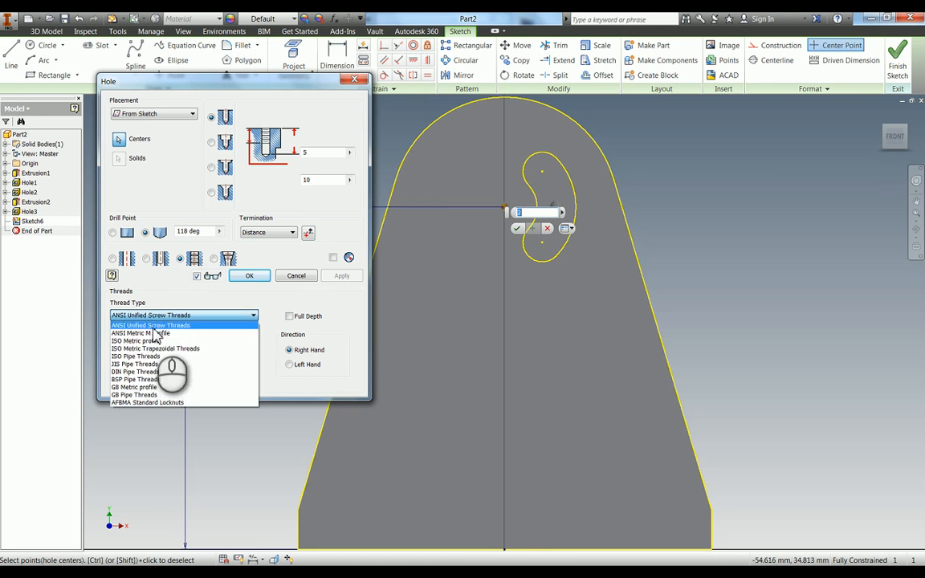
left_click(150, 350)
left_click(145, 345)
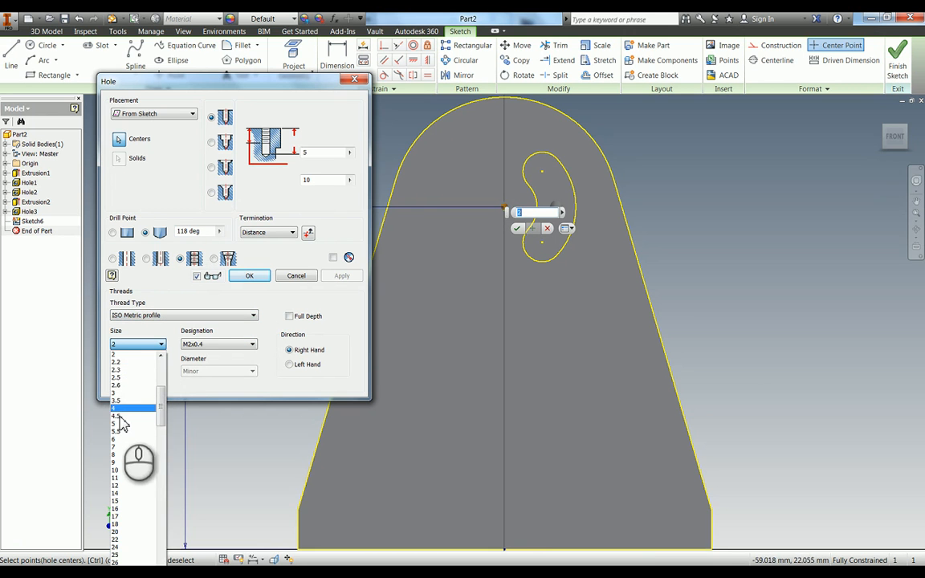
left_click(120, 423)
left_click(265, 235)
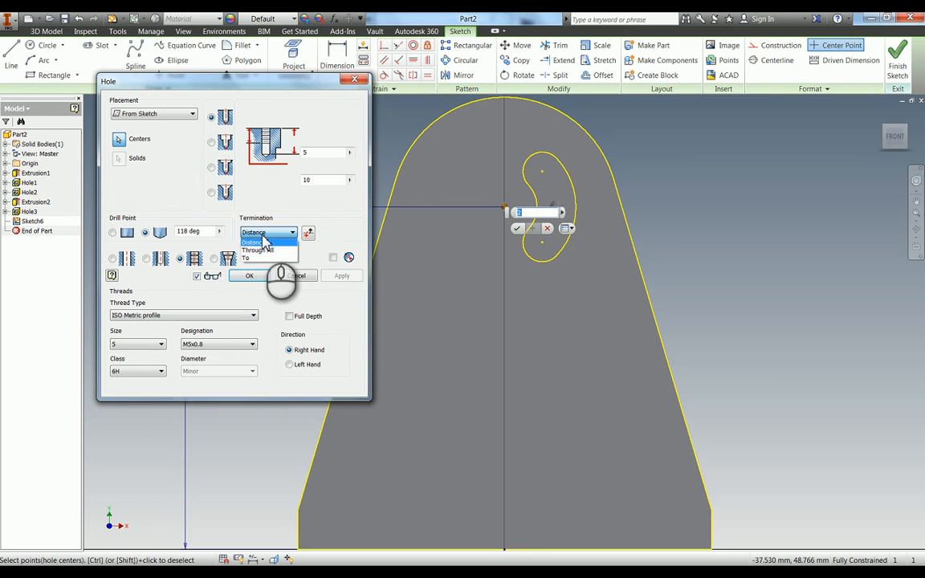
left_click(259, 250)
left_click(289, 315)
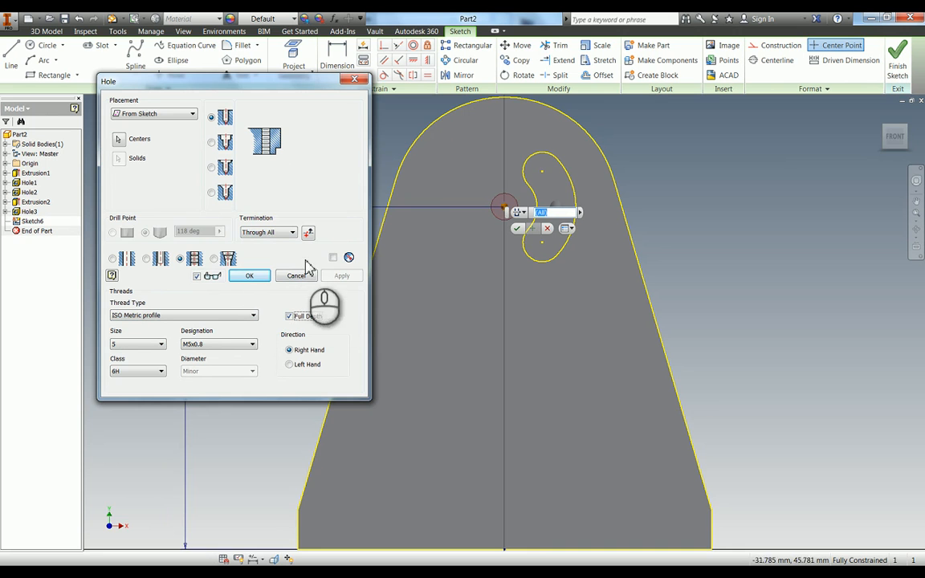
left_click(249, 275)
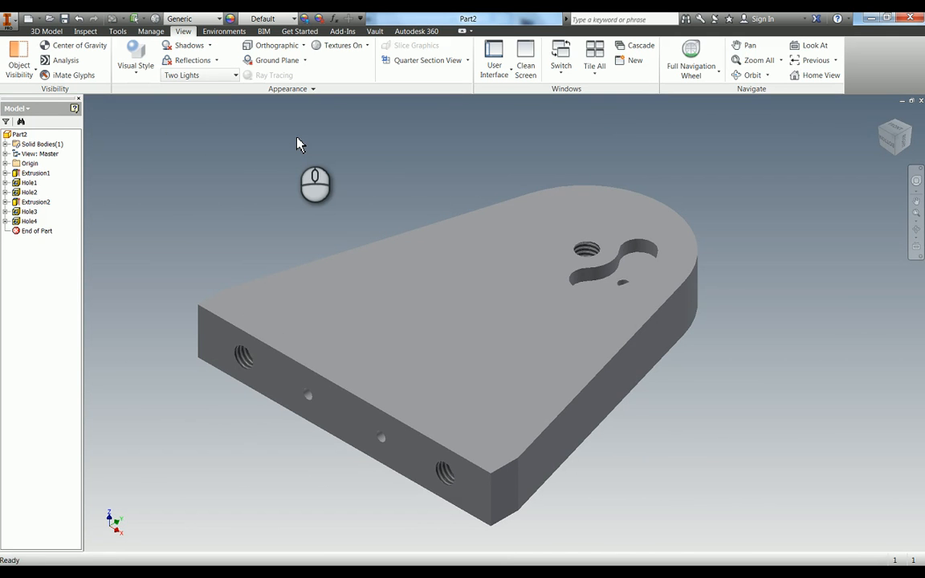
Mirror the kidney-shaped pocket and the 2 mm hole inside it about the YZ plane.
key("m")
key("i")
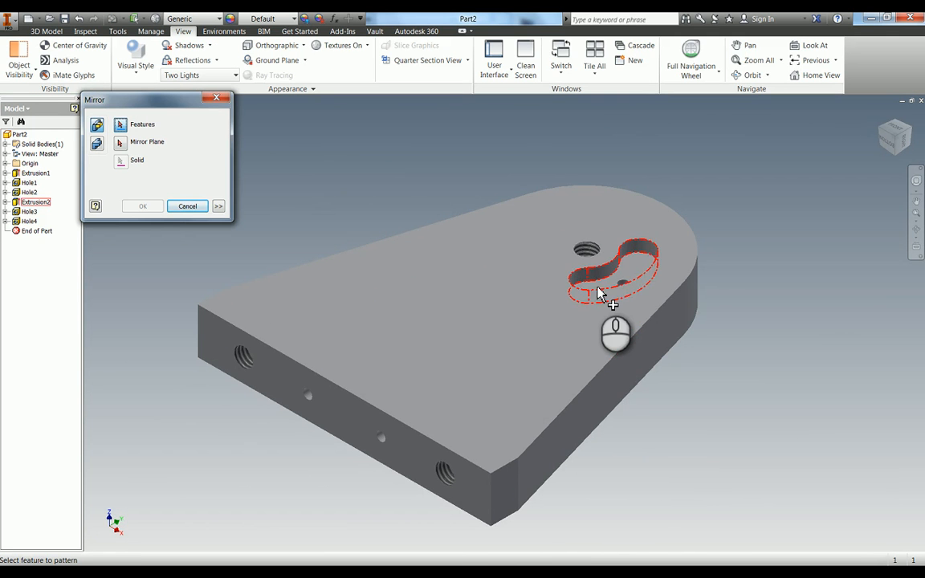
left_click(598, 294)
left_click(623, 289)
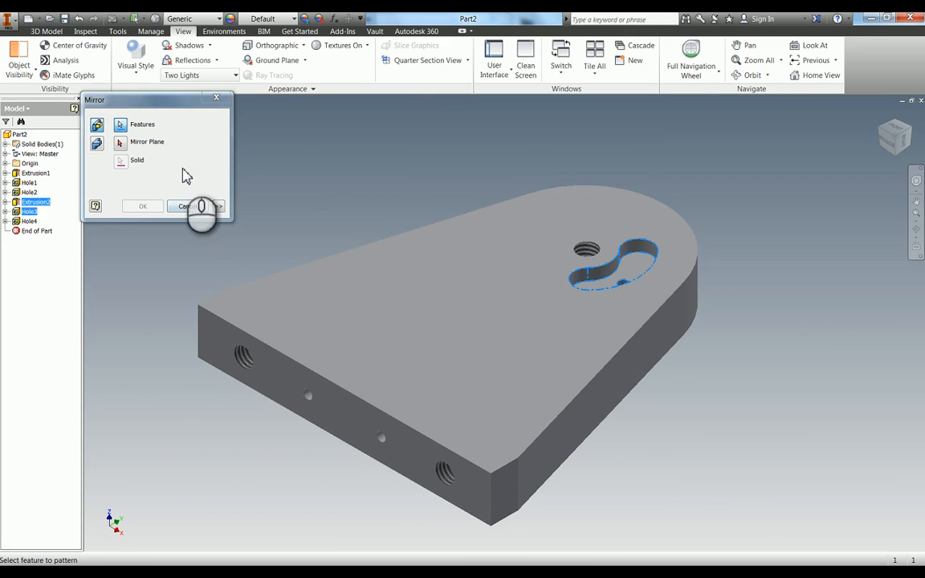
left_click(120, 142)
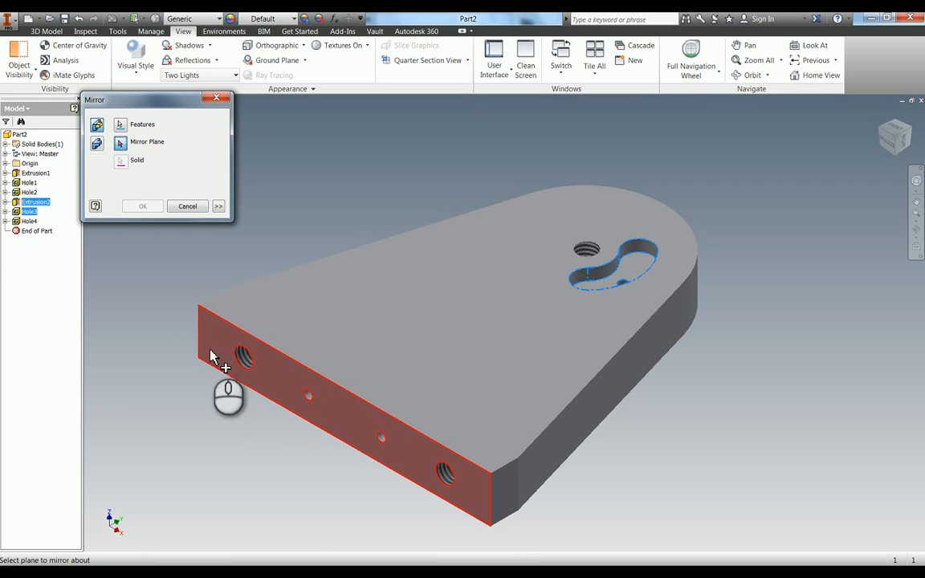
left_click(7, 164)
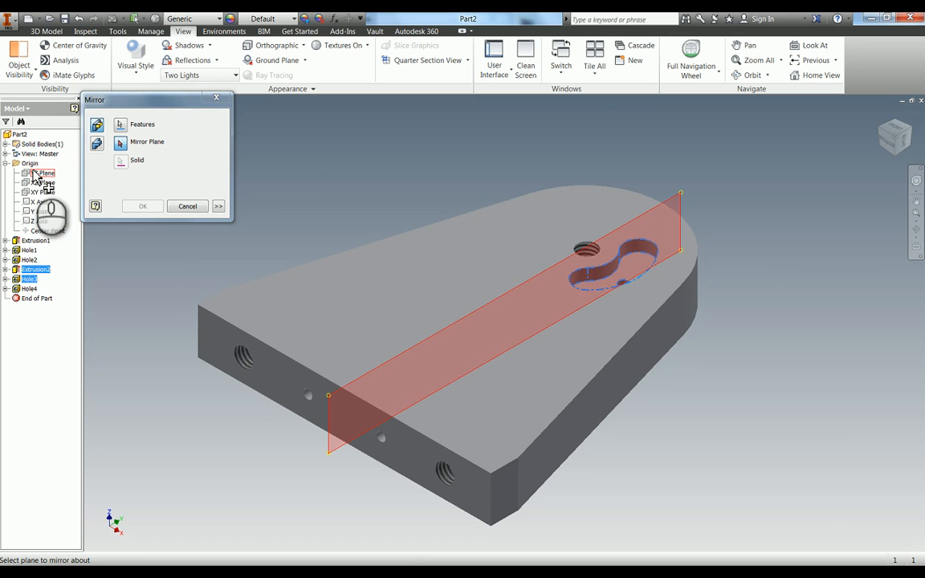
left_click(38, 173)
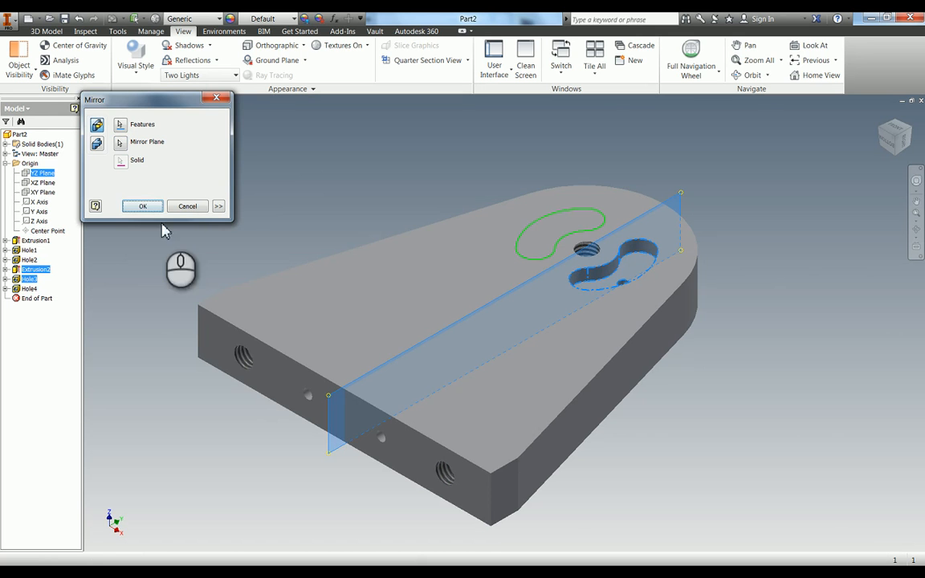
left_click(143, 207)
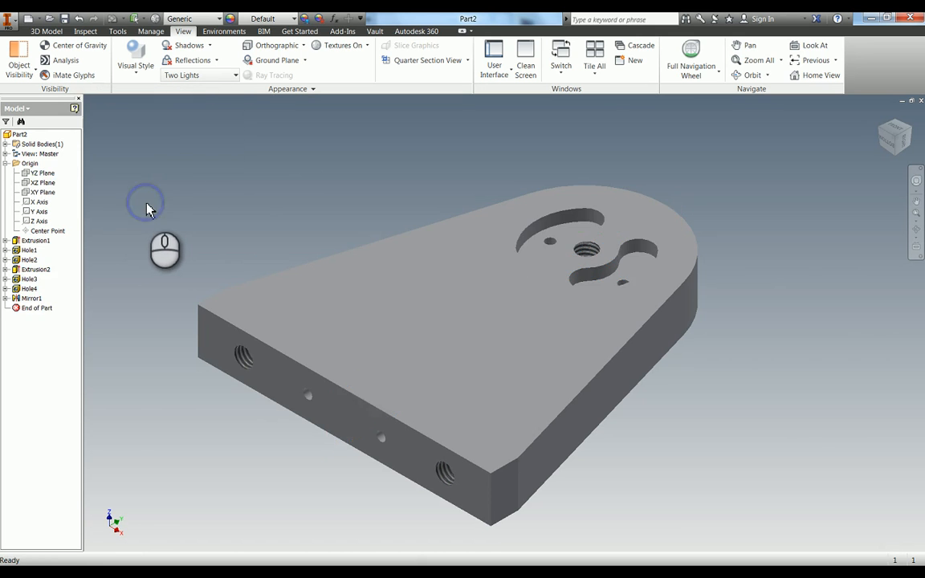
Set the part's material to Stainless Steel in its iProperties and apply the change.
right_click(18, 134)
left_click(56, 233)
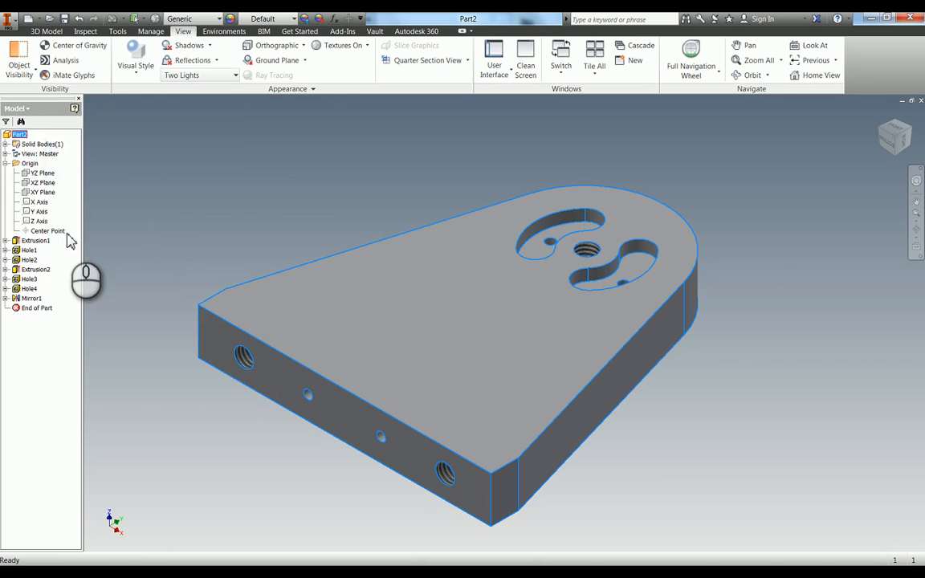
left_click(222, 36)
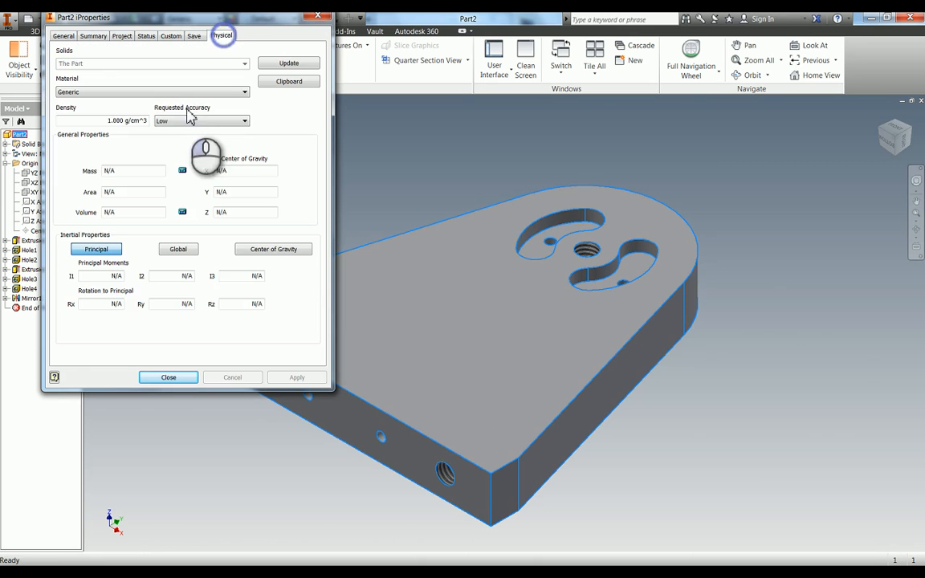
left_click(184, 93)
key("i")
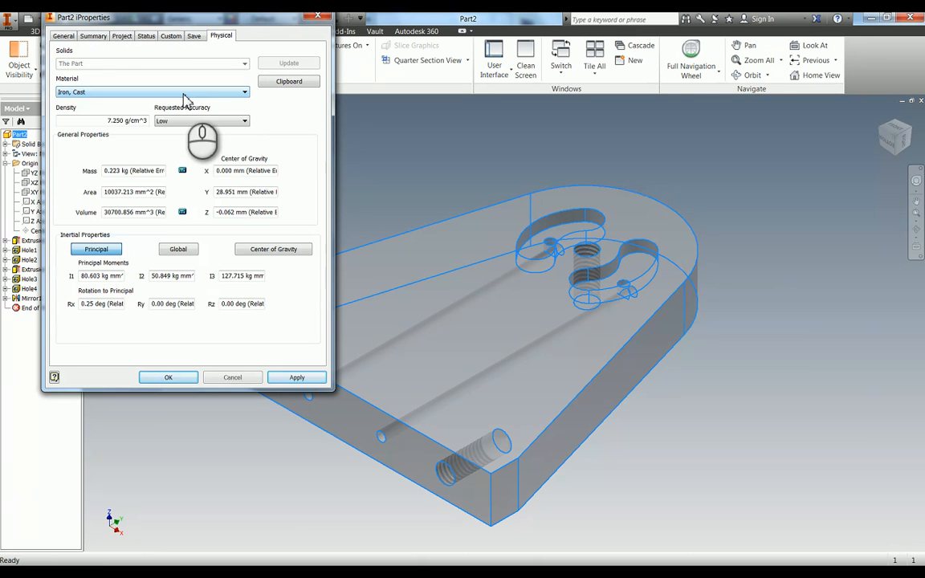
left_click(184, 93)
scroll(249, 207, "down", 2)
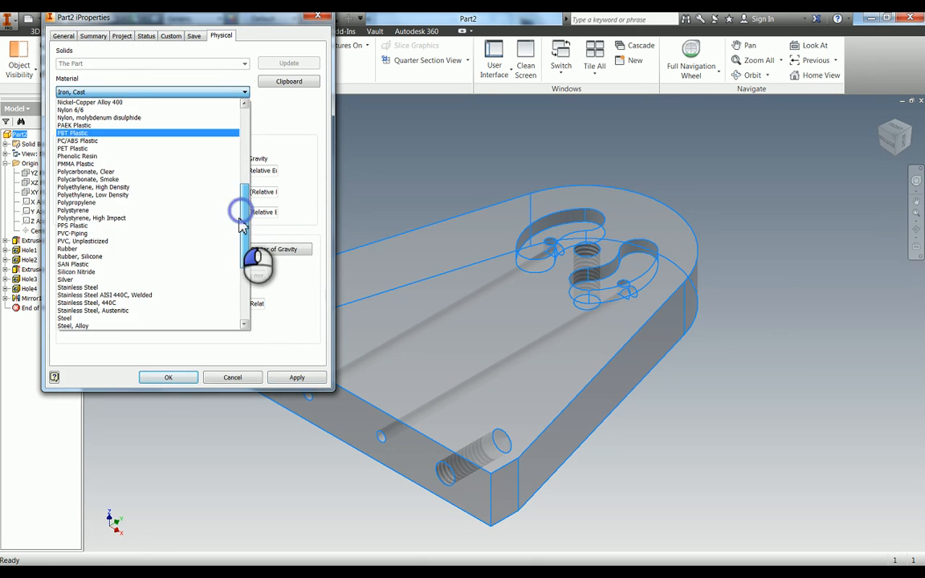
left_click(240, 219)
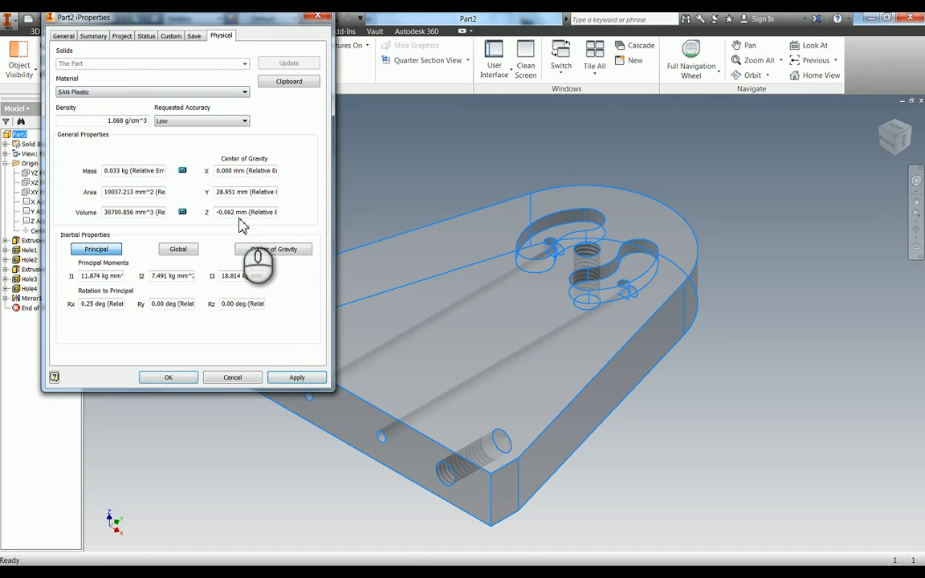
left_click(110, 93)
left_click(113, 148)
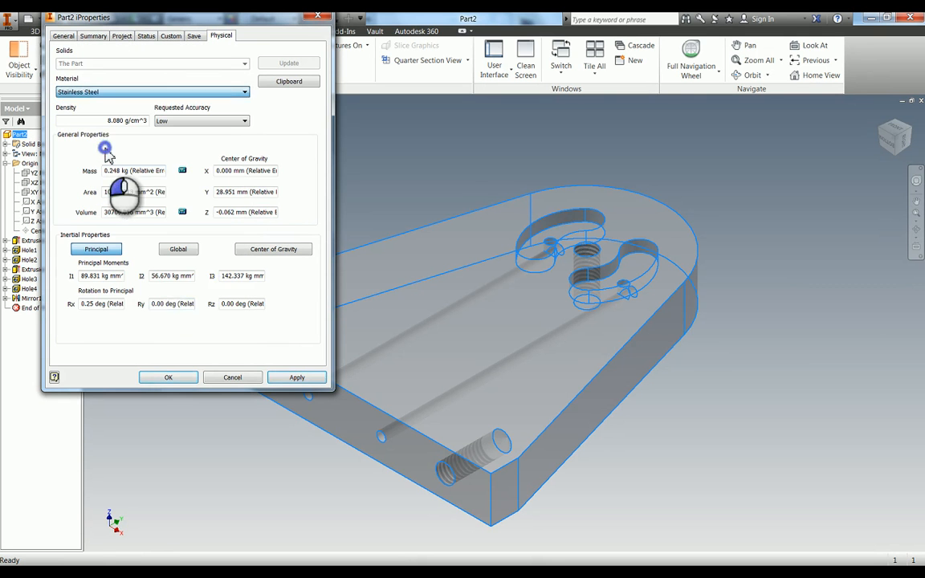
left_click(297, 377)
left_click(166, 377)
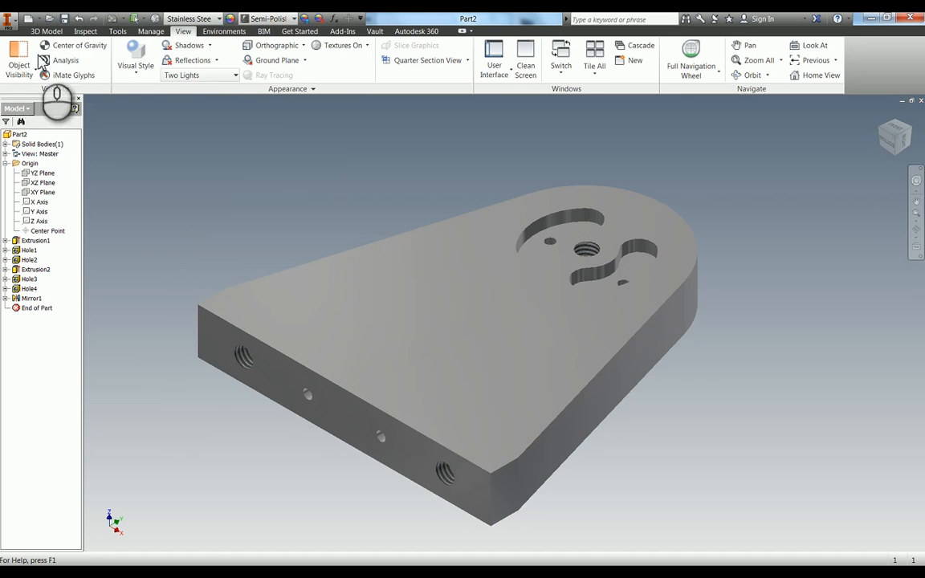
Save the part as Flywheel Post in the WorldSkills Regional Example folder.
left_click(64, 19)
type("Flywhee")
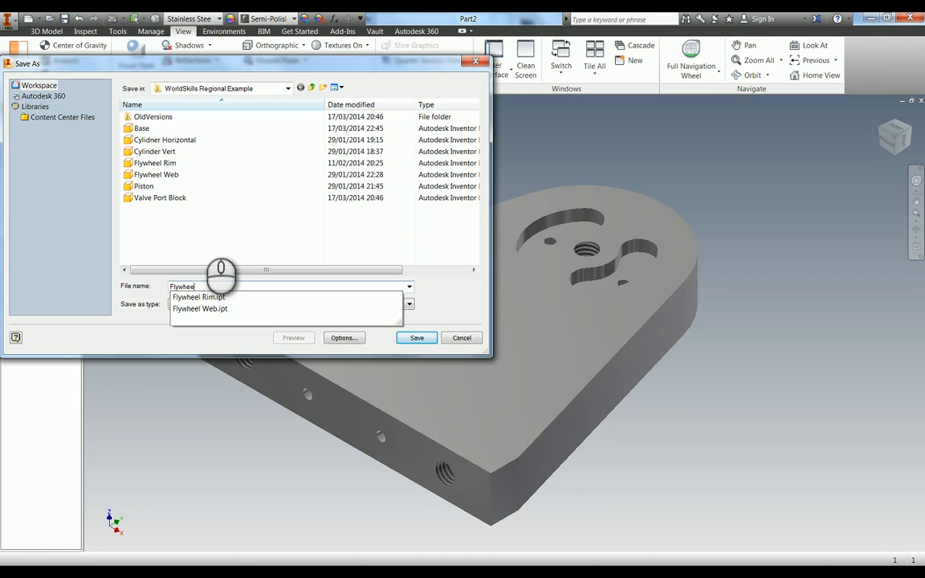
type("l Post")
key("Return")
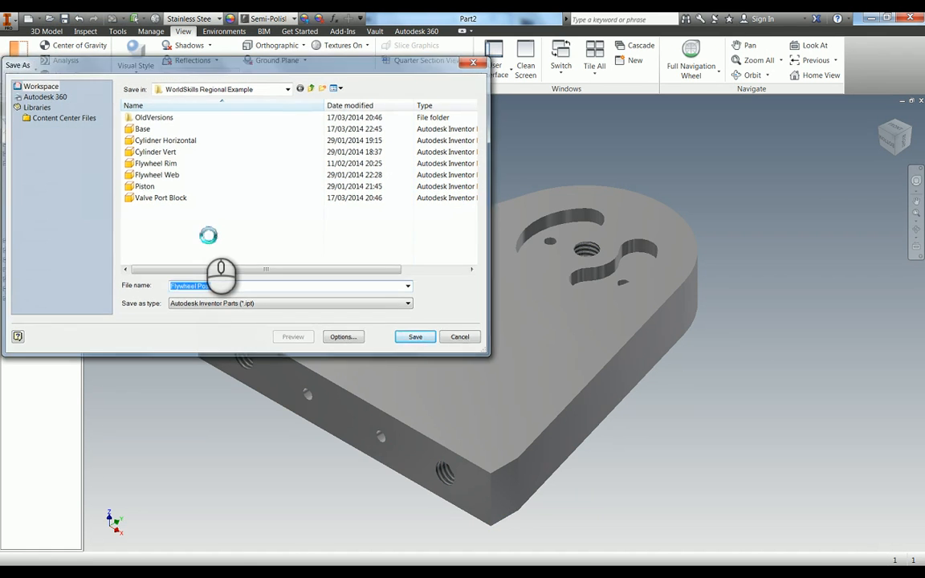